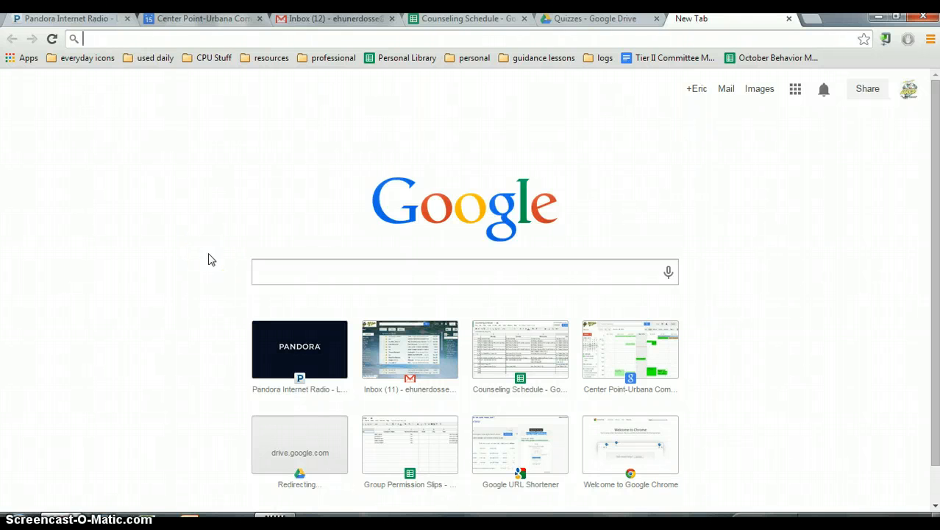
Close the existing Quizzes tab and open Google Drive in the new tab from the everyday icons bookmarks.
left_click(196, 267)
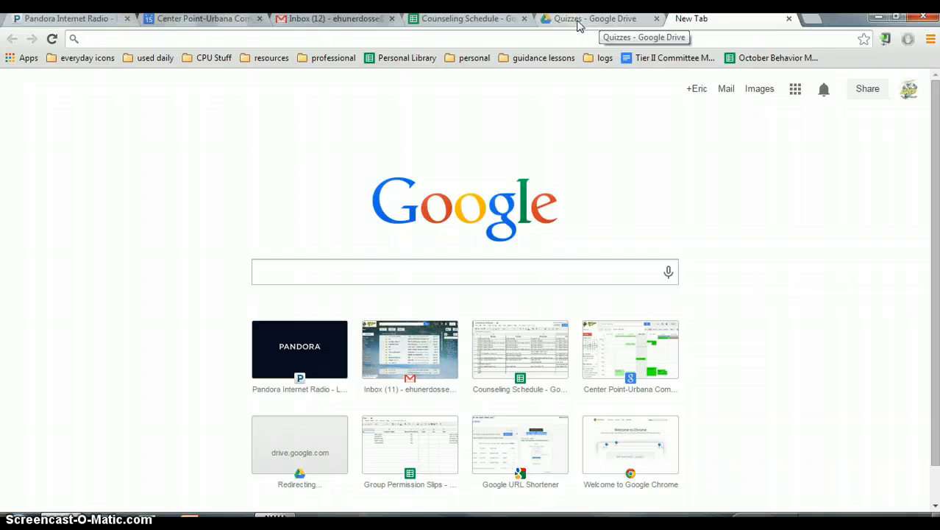
left_click(656, 20)
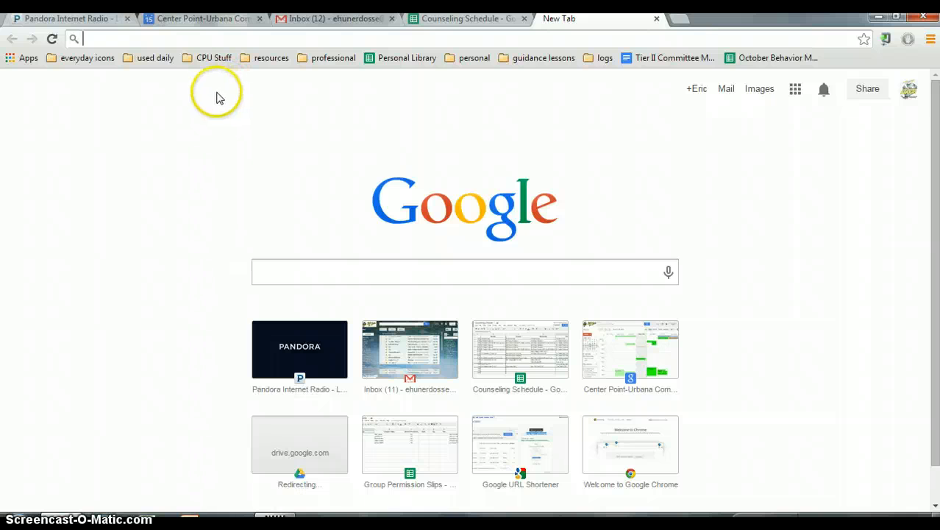
left_click(84, 58)
left_click(69, 105)
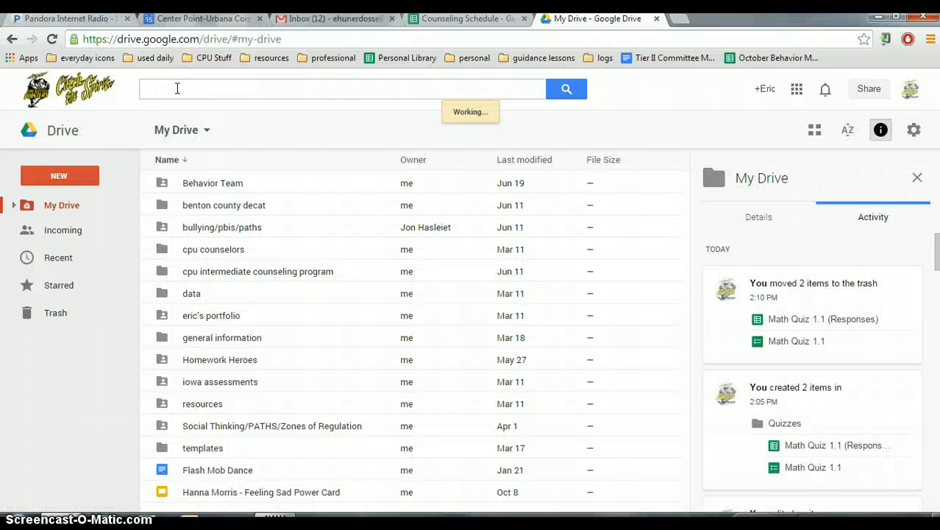
Search Drive for quizzes and open the suggested Quizzes folder.
left_click(176, 88)
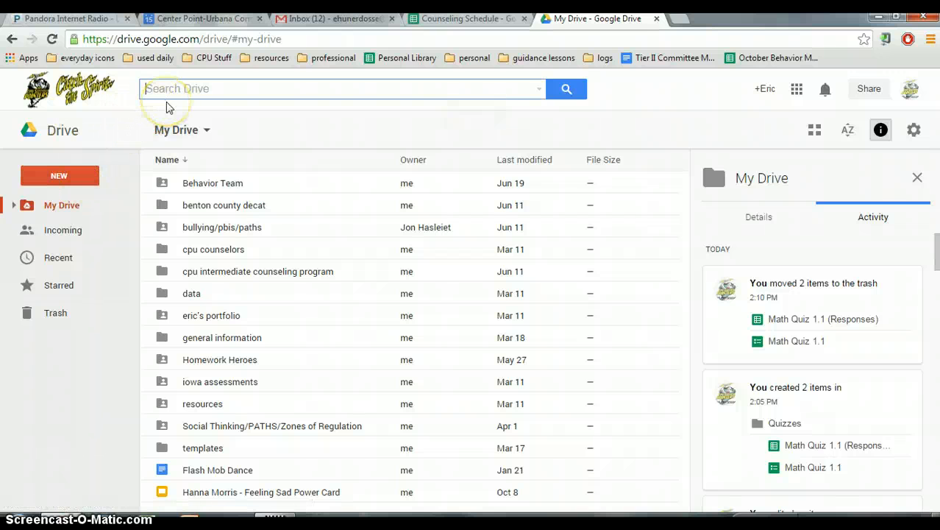
left_click(141, 102)
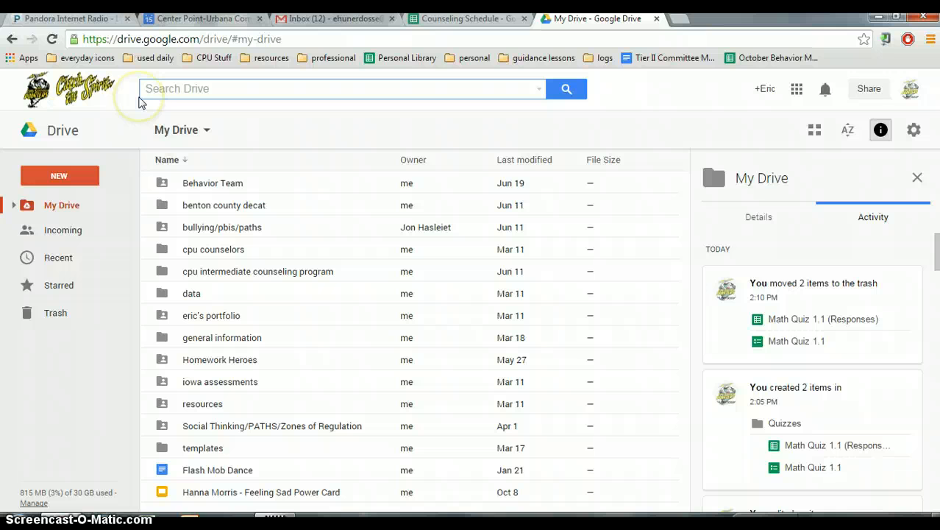
left_click(140, 99)
type("q")
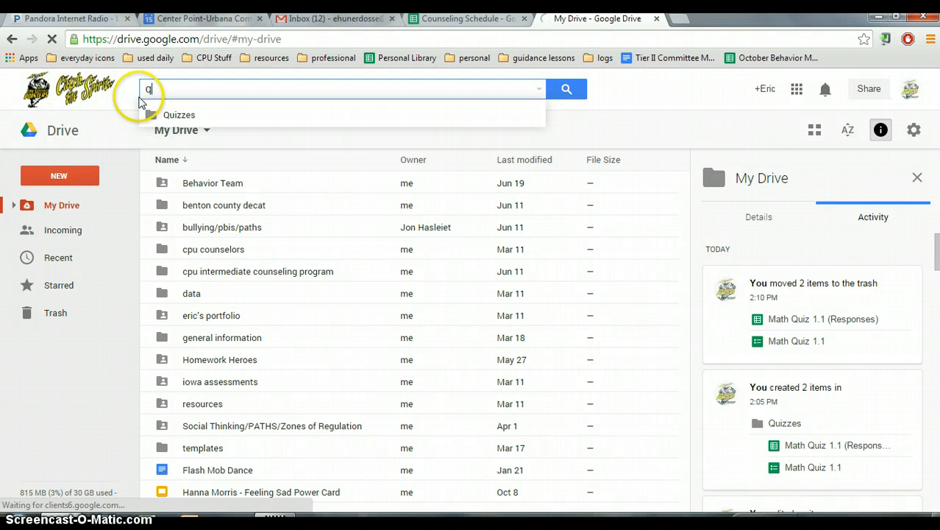
type("uiezzes")
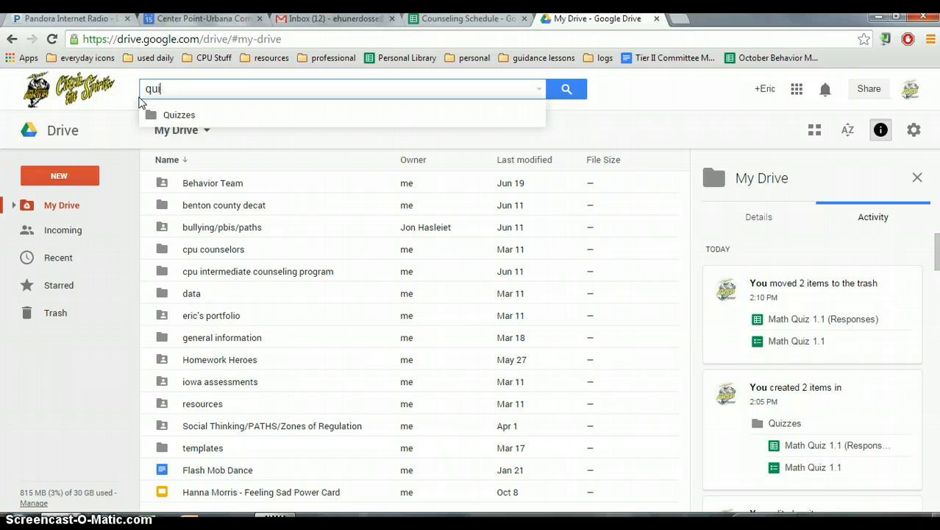
key("Down")
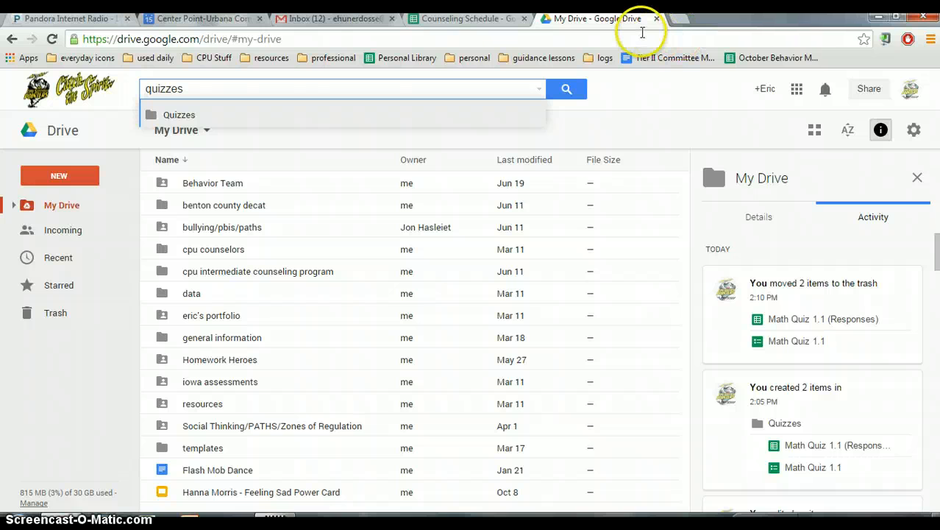
key("Return")
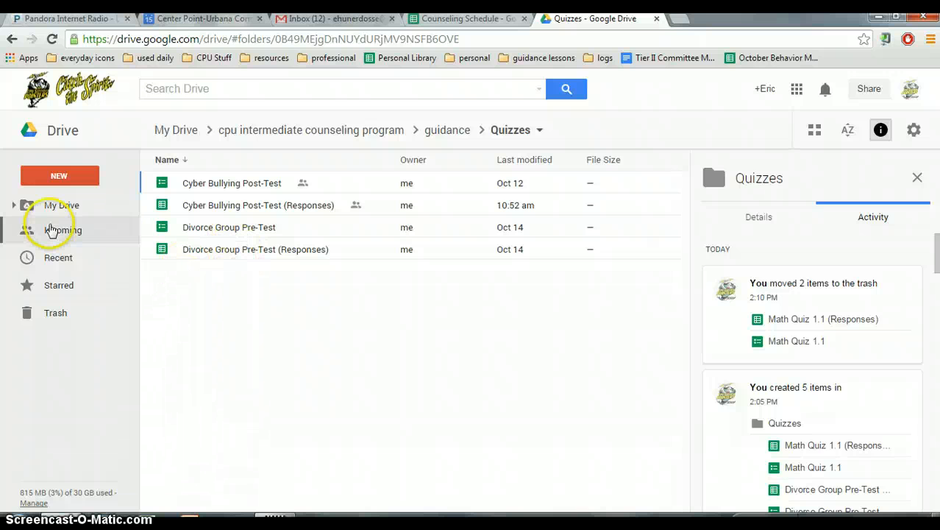
Create a new Google Form in the Quizzes folder and rename it Math Quiz 1.1.
left_click(70, 176)
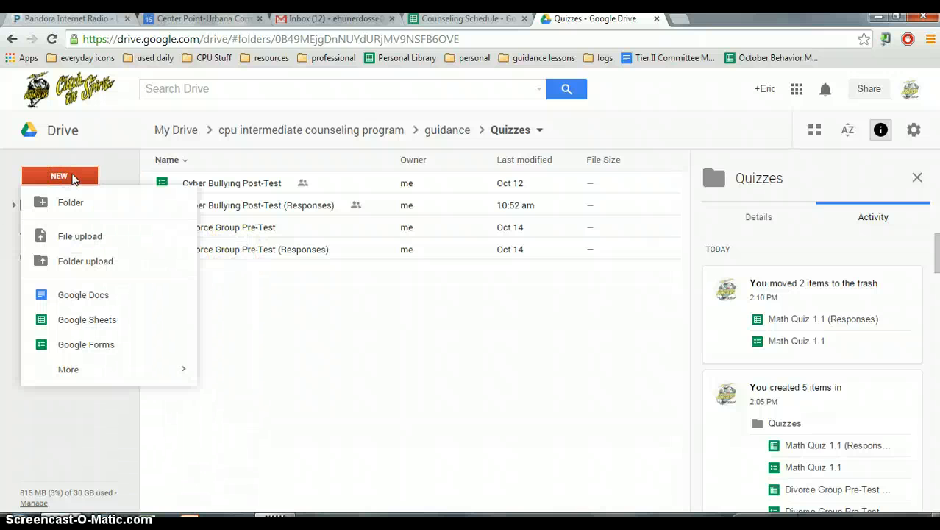
mouse_move(111, 371)
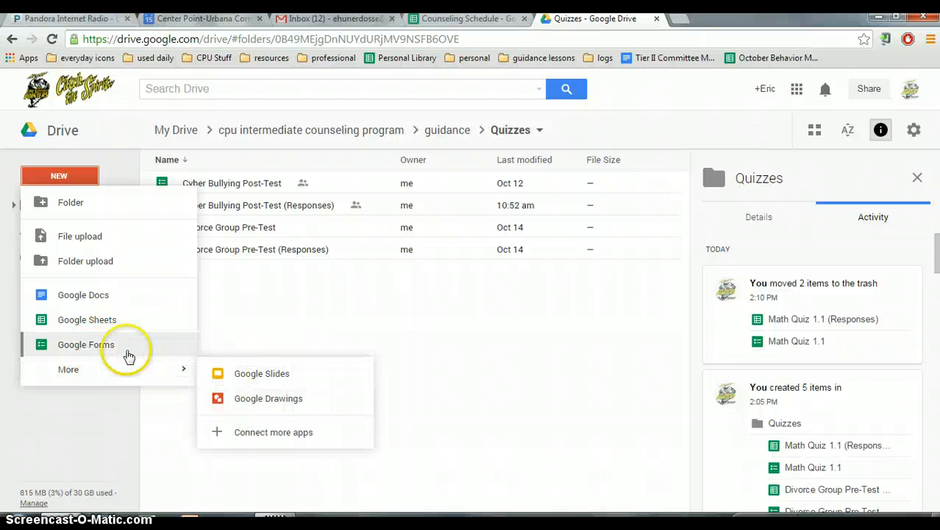
left_click(106, 349)
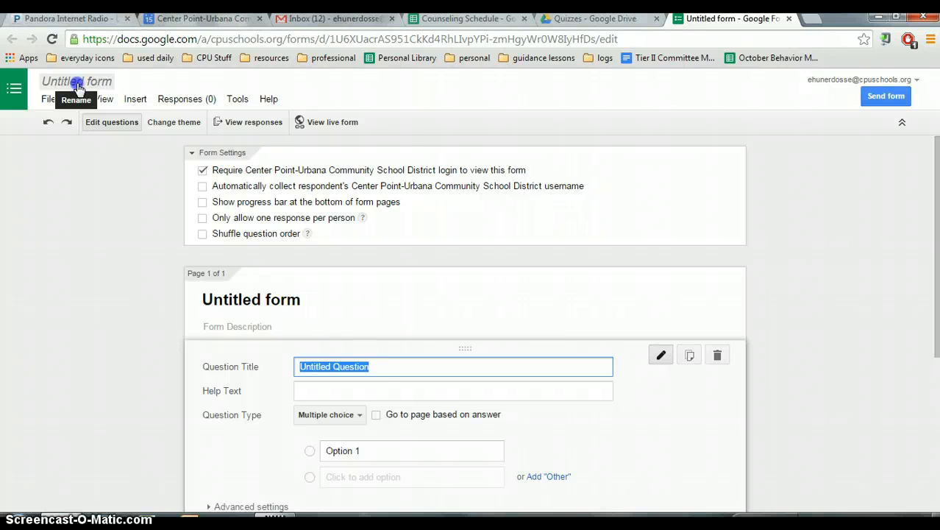
left_click(77, 82)
type("Math Quiz 1.1")
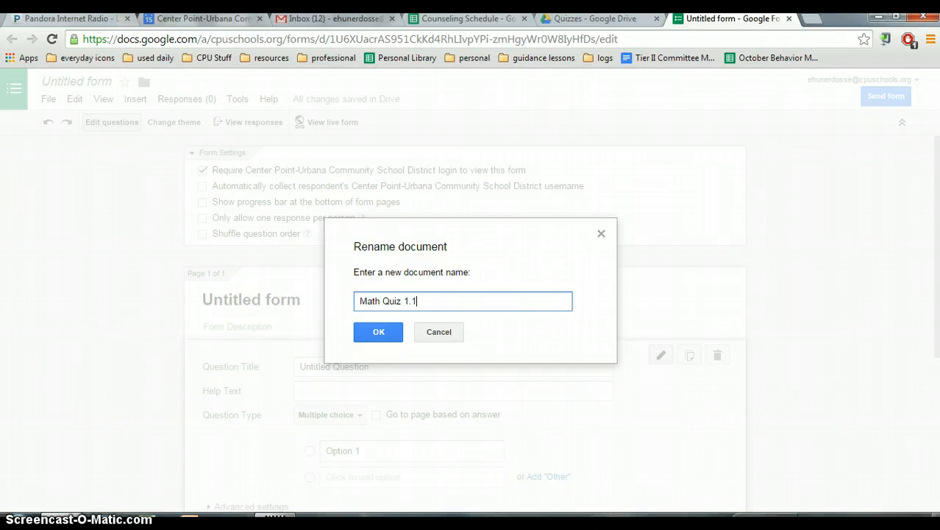
left_click(378, 332)
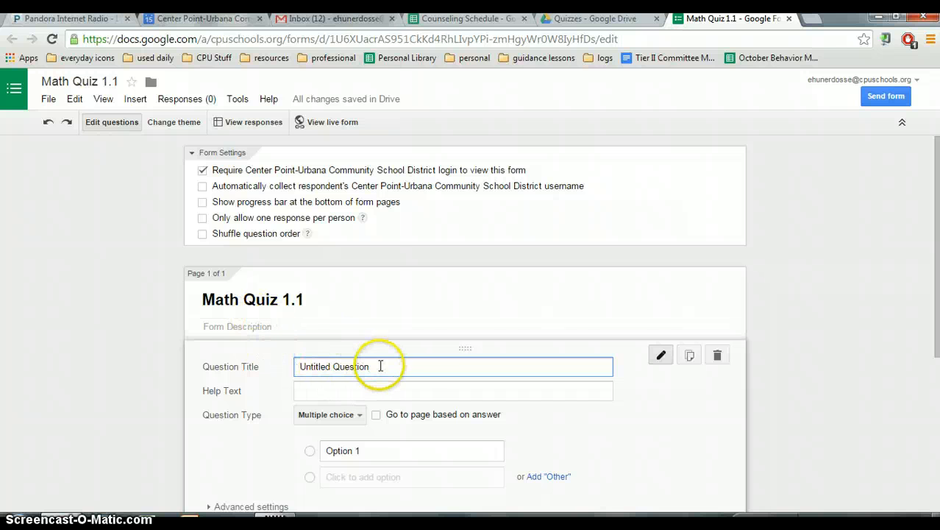
Set up the first question as a required Text question titled Name and finish editing it.
left_click_drag(377, 365, 226, 376)
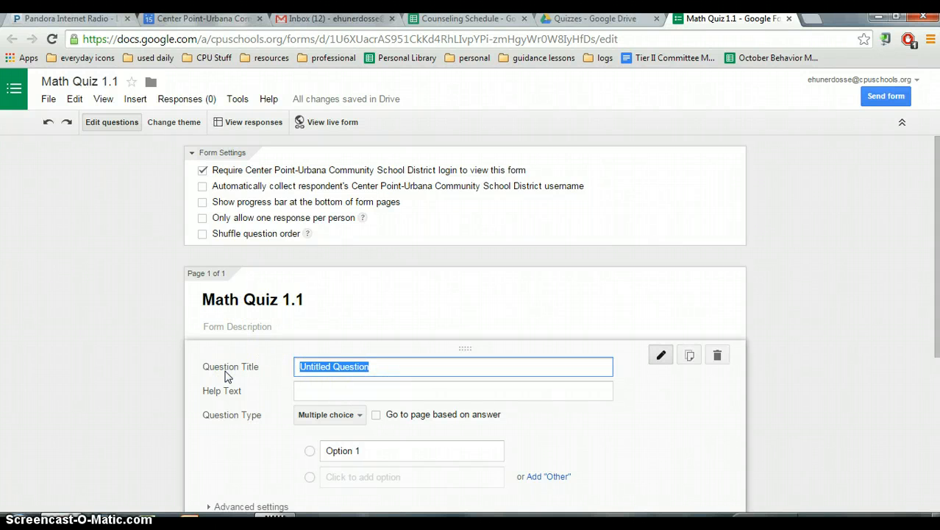
type("Name")
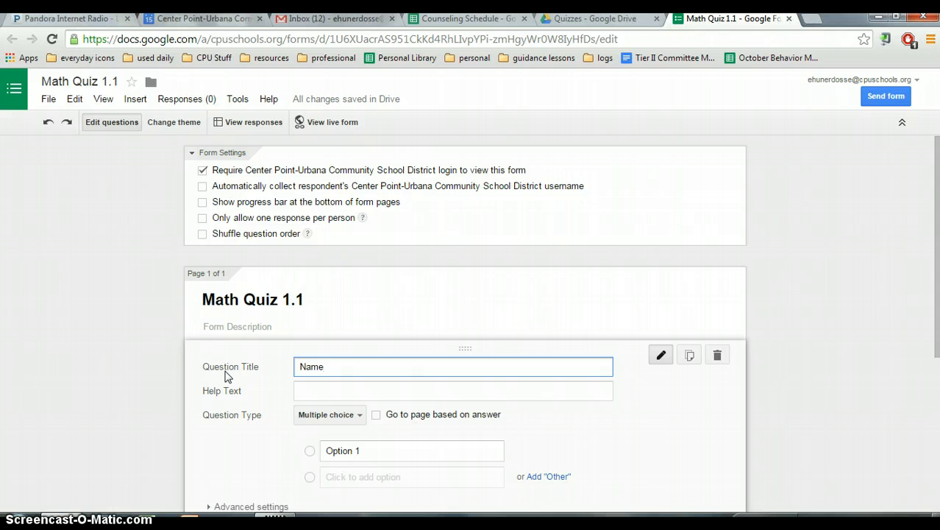
scroll(297, 350, "down", 3)
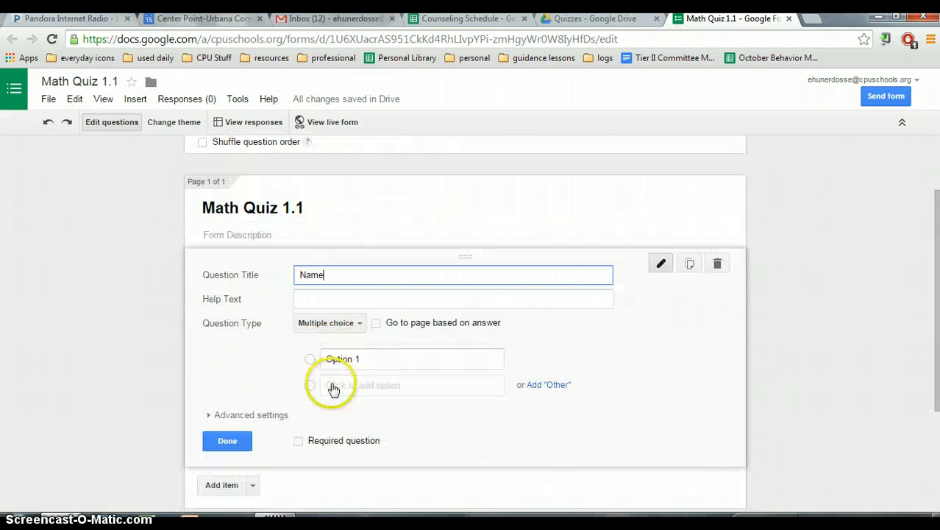
left_click(326, 332)
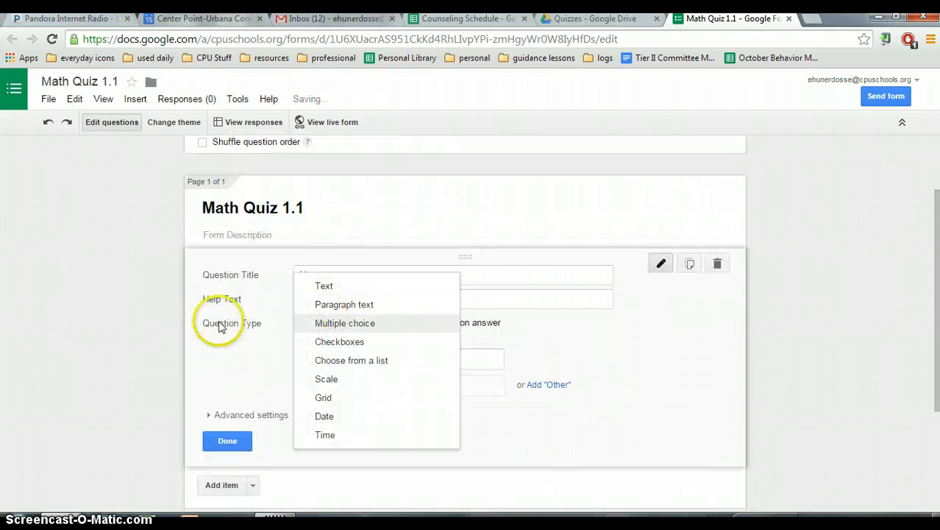
left_click(324, 285)
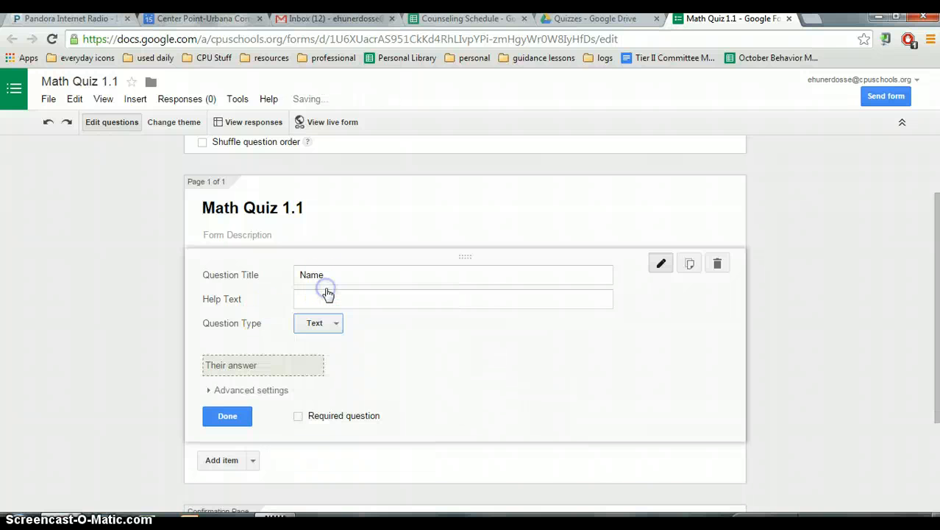
left_click(298, 416)
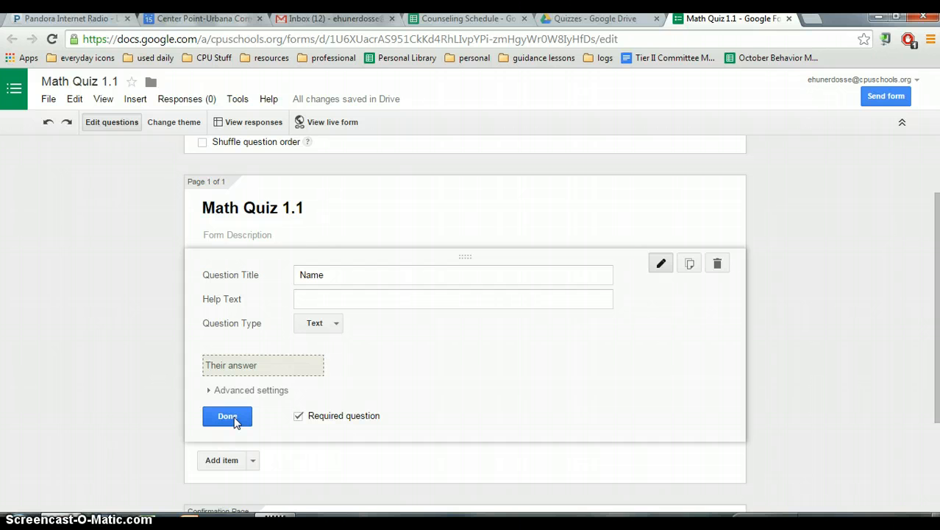
left_click(310, 275)
left_click(229, 420)
left_click(225, 416)
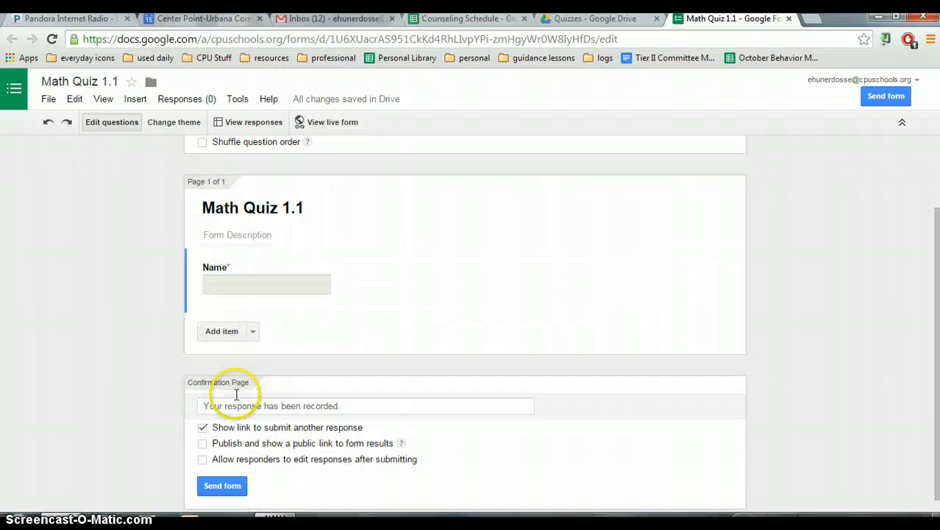
Add a question below Name, set its type to Multiple choice and title it 9-1=.
left_click(222, 328)
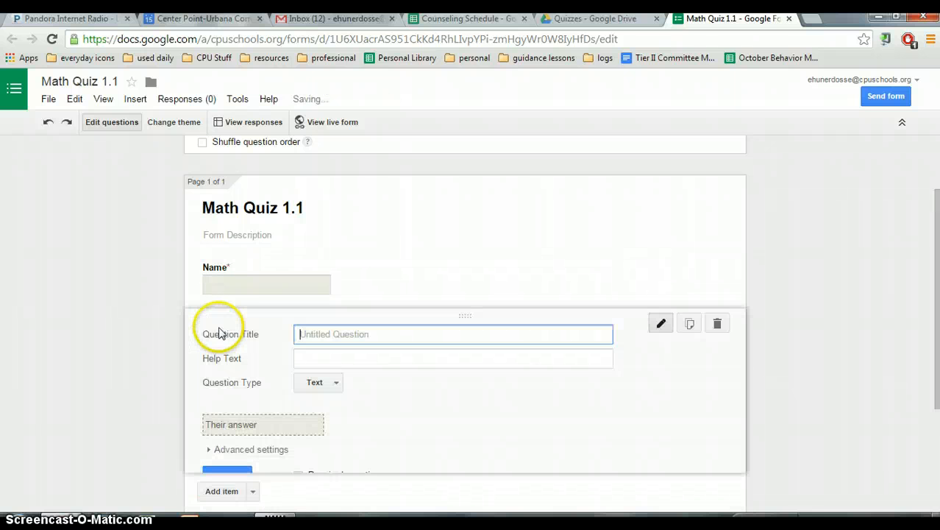
left_click(324, 391)
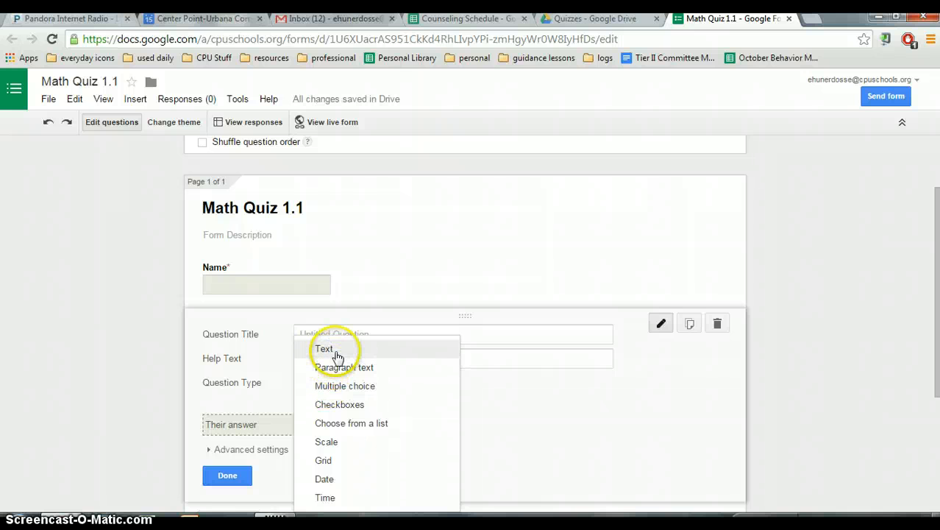
left_click(337, 353)
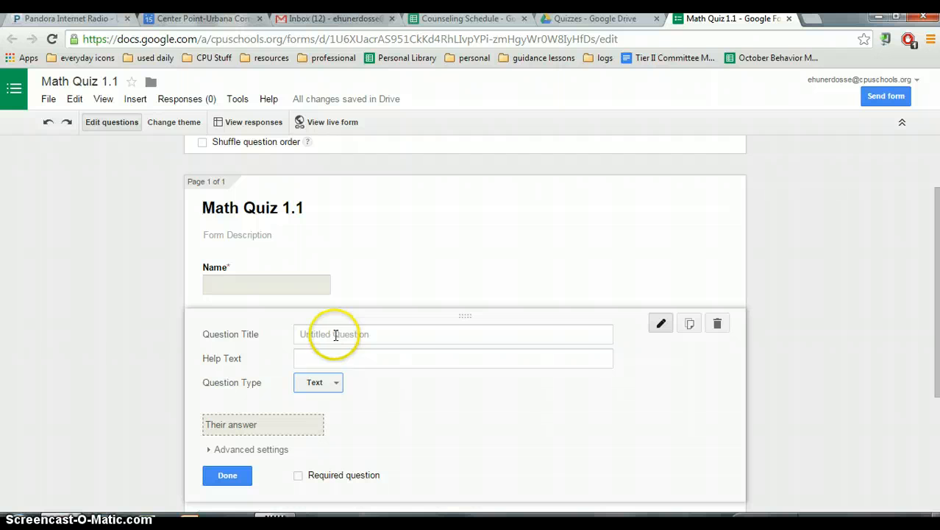
left_click(335, 385)
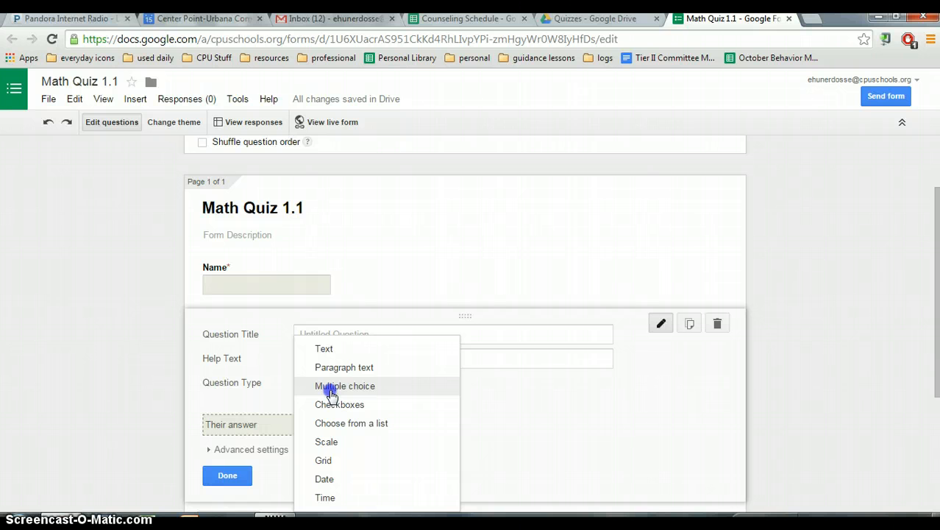
left_click(332, 391)
left_click(321, 333)
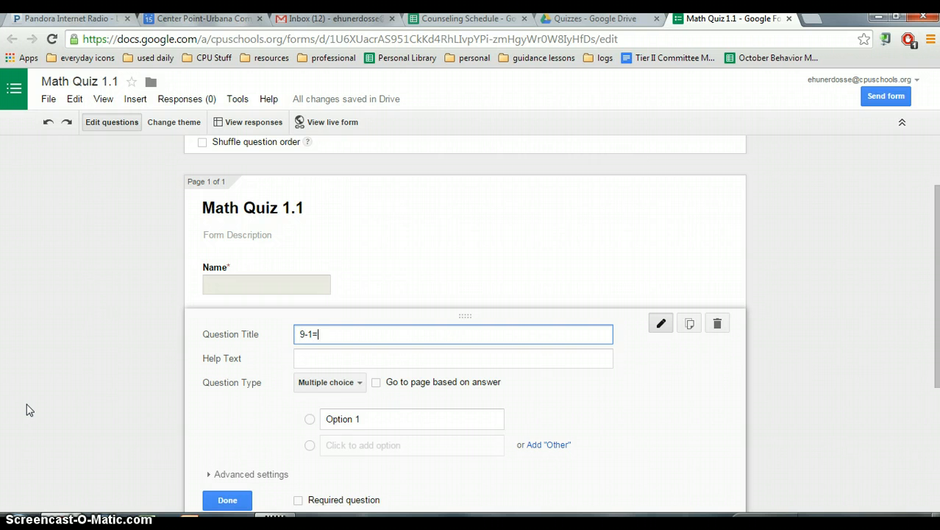
key("Tab")
key("Tab")
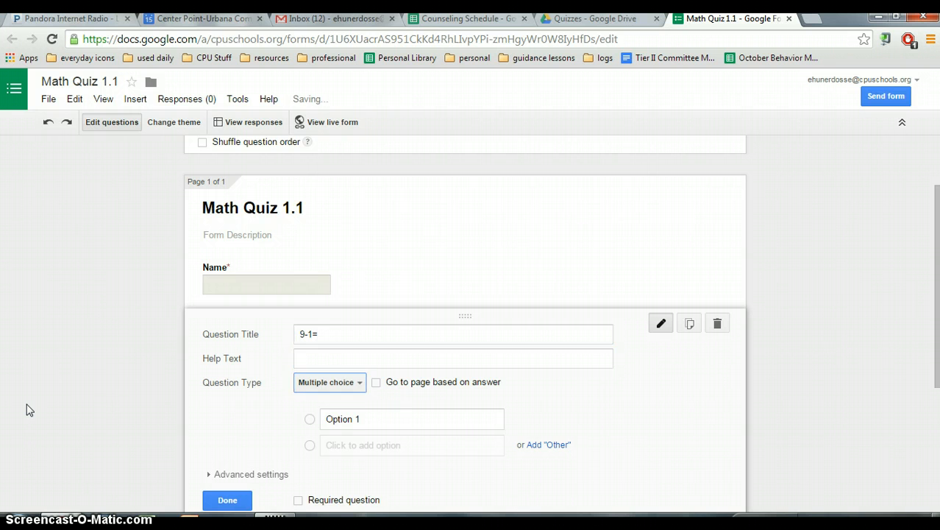
Give the 9-1= question the answer options 8, 7, 10 and 11, make it required and finish editing it.
left_click(384, 425)
type("8")
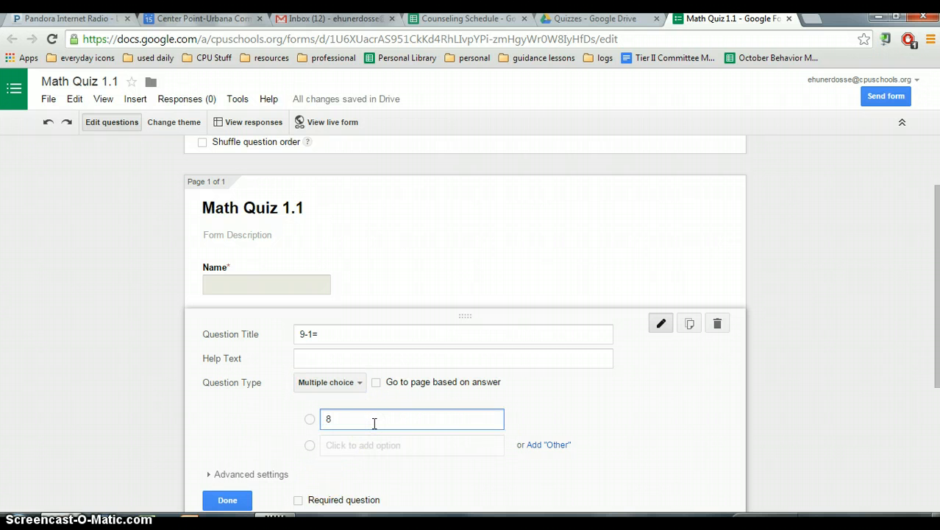
key("Tab")
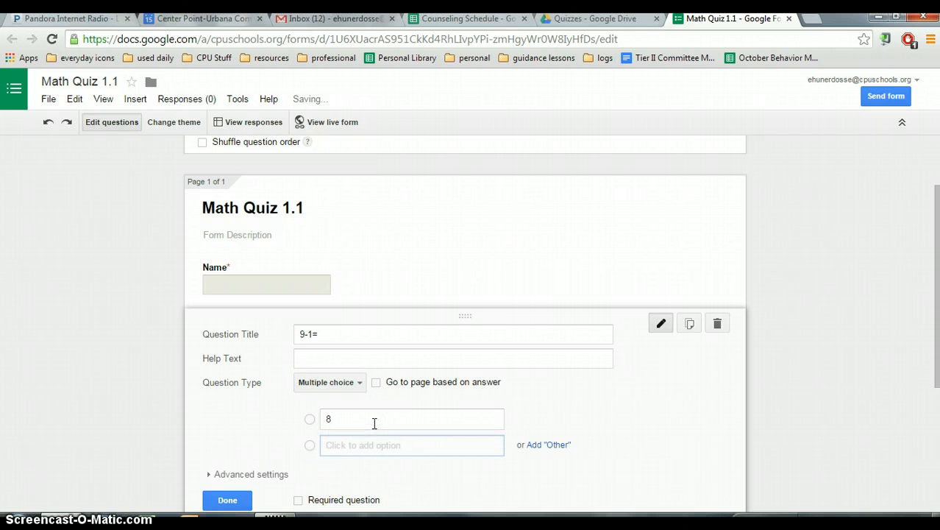
type("7")
key("Tab")
type("10")
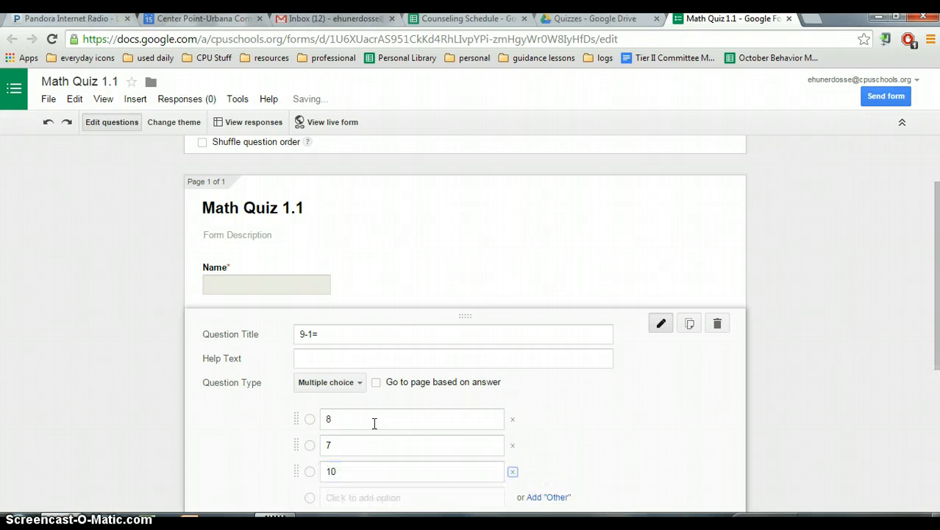
key("Tab")
type("11")
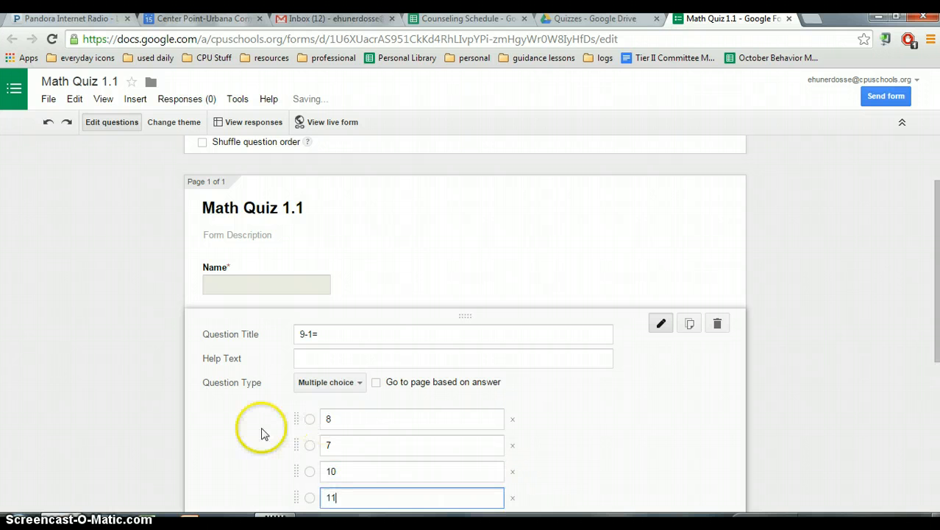
scroll(261, 430, "down", 2)
left_click(298, 464)
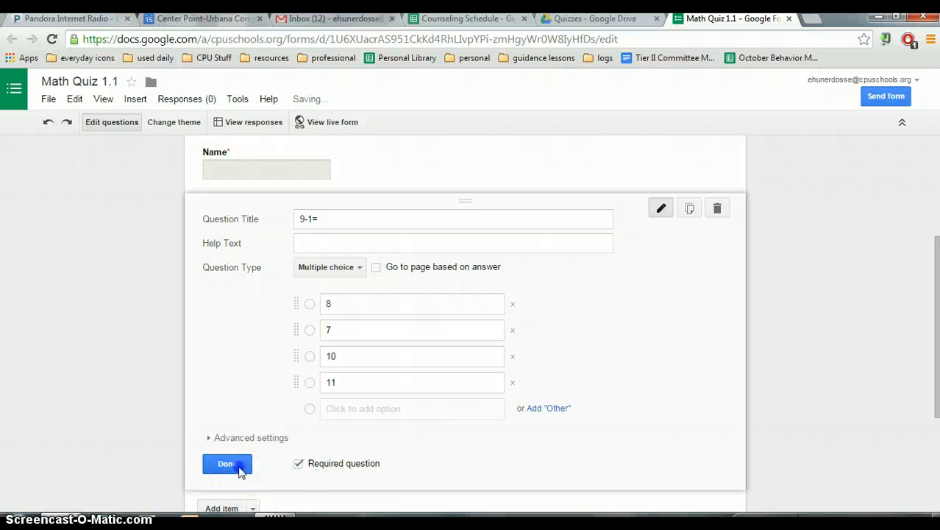
left_click(235, 465)
Add a multiple-choice question below the 9-1= question and give it the answer options True and False.
left_click(252, 317)
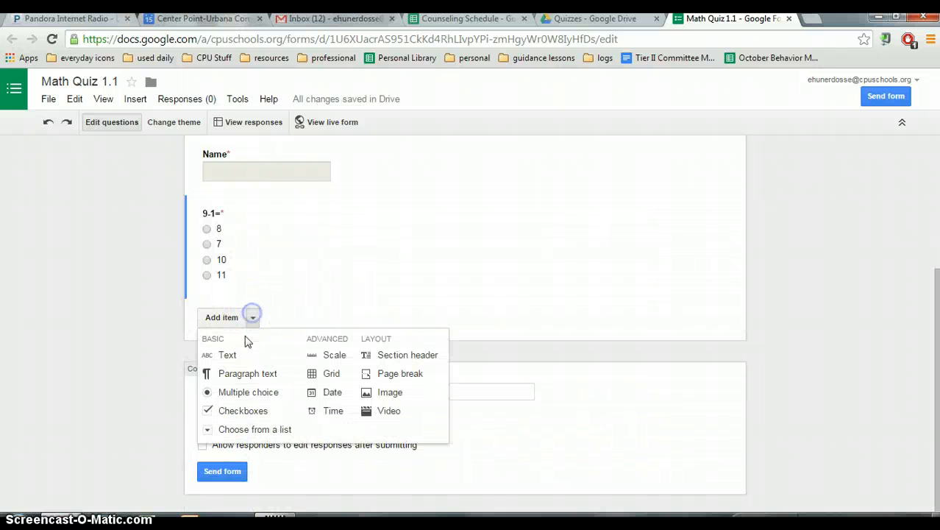
left_click(249, 391)
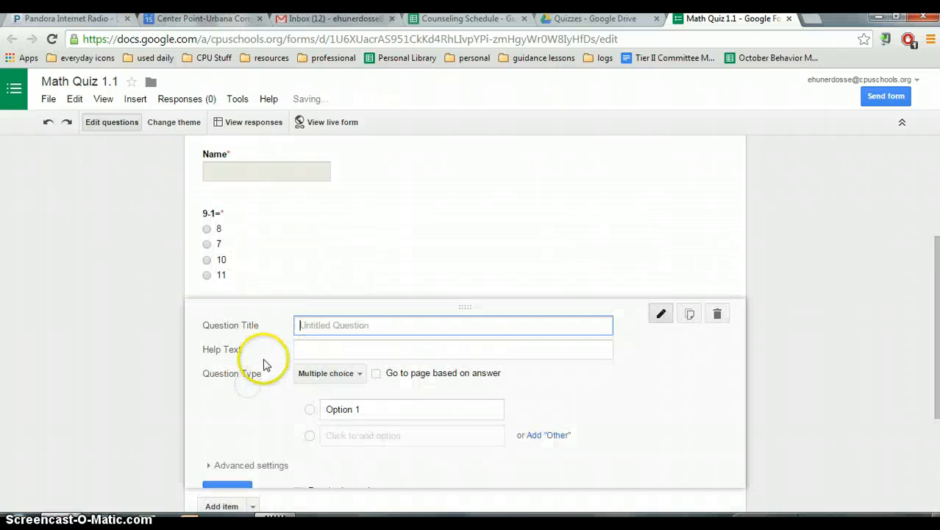
left_click(358, 410)
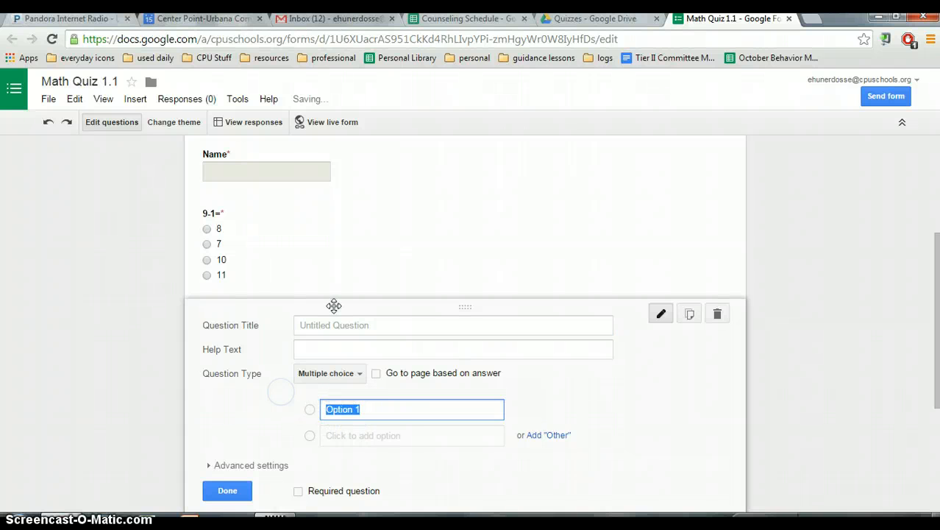
type("True")
key("Return")
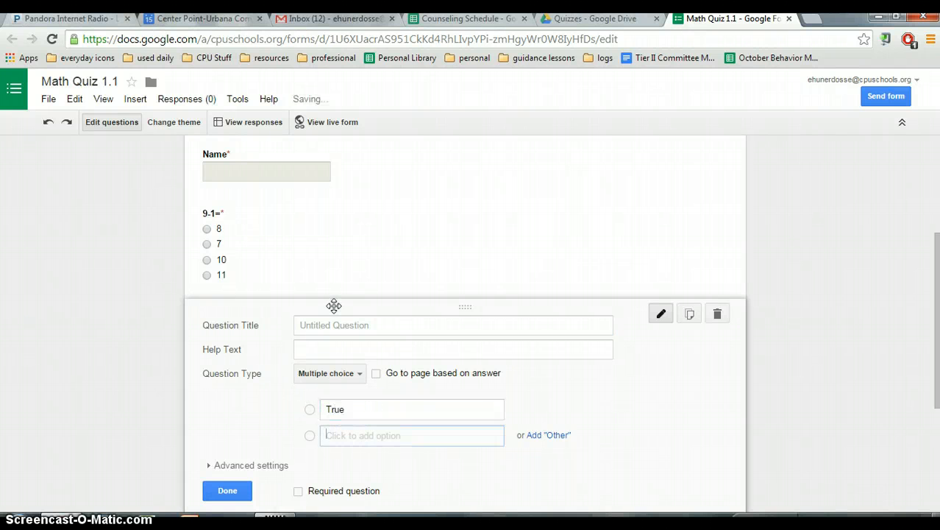
type("False")
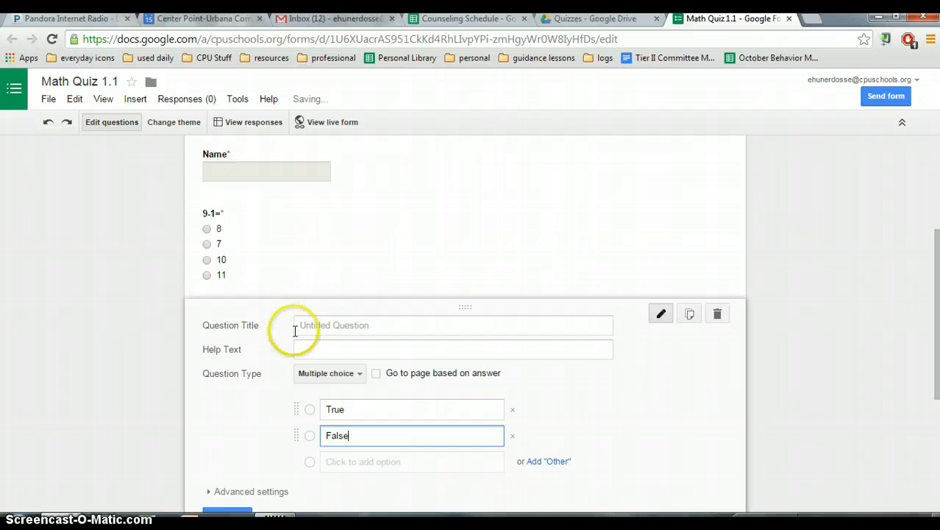
Title the True/False question "To add something means to take something away.", make it required and finish editing it.
left_click(317, 316)
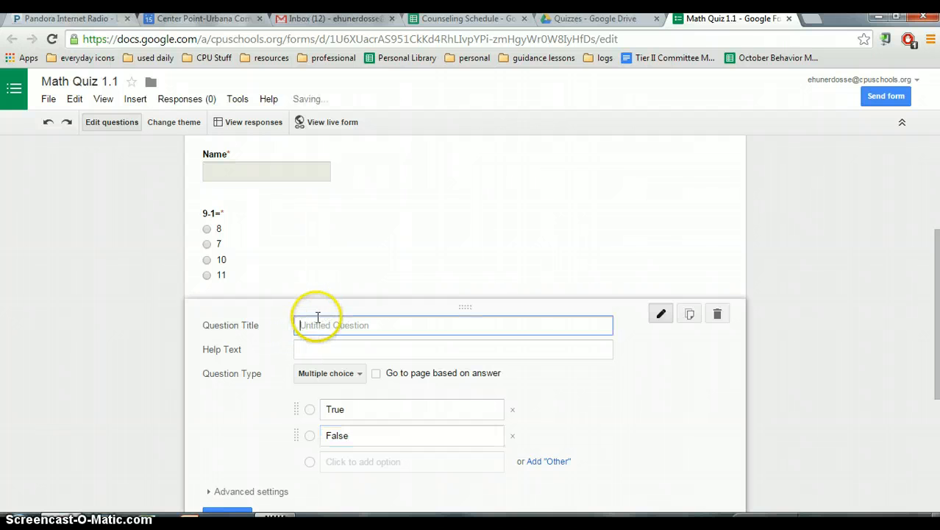
type("To add something means to take something awa")
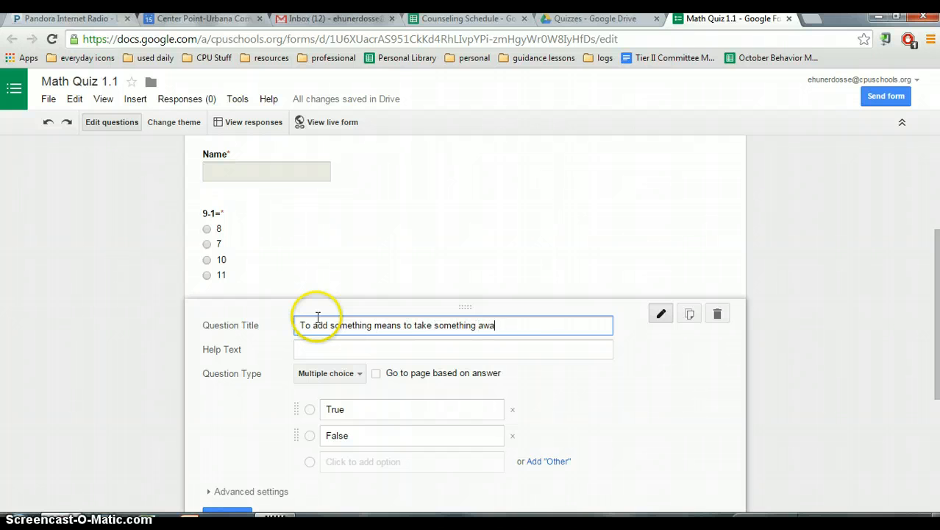
type("y.")
scroll(319, 321, "down", 3)
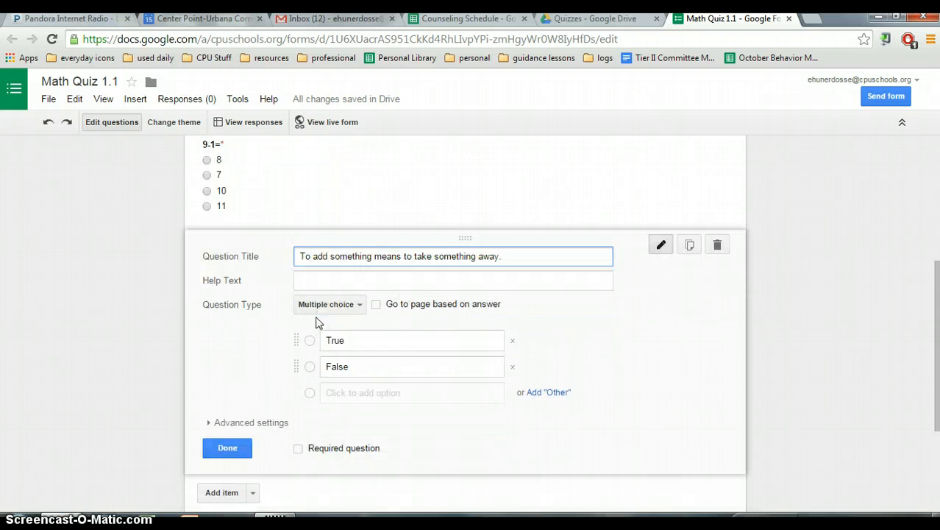
left_click(298, 426)
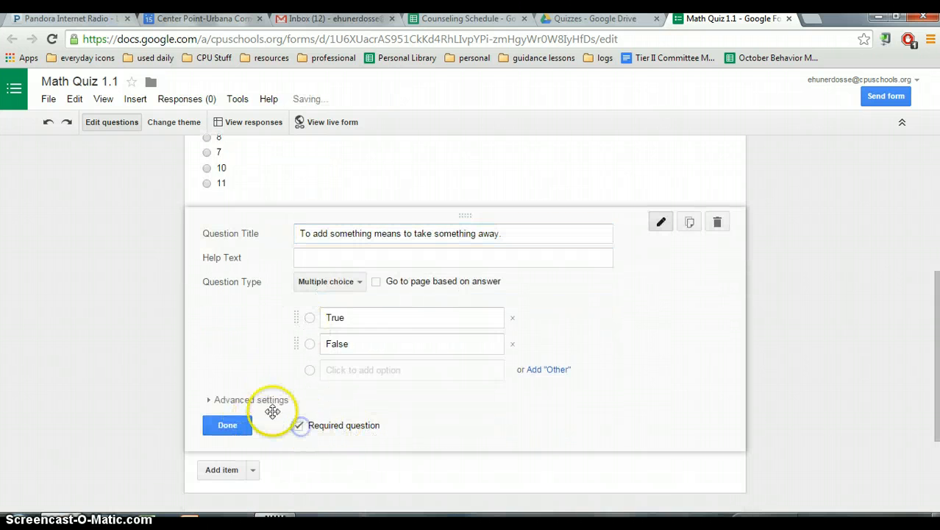
left_click(232, 425)
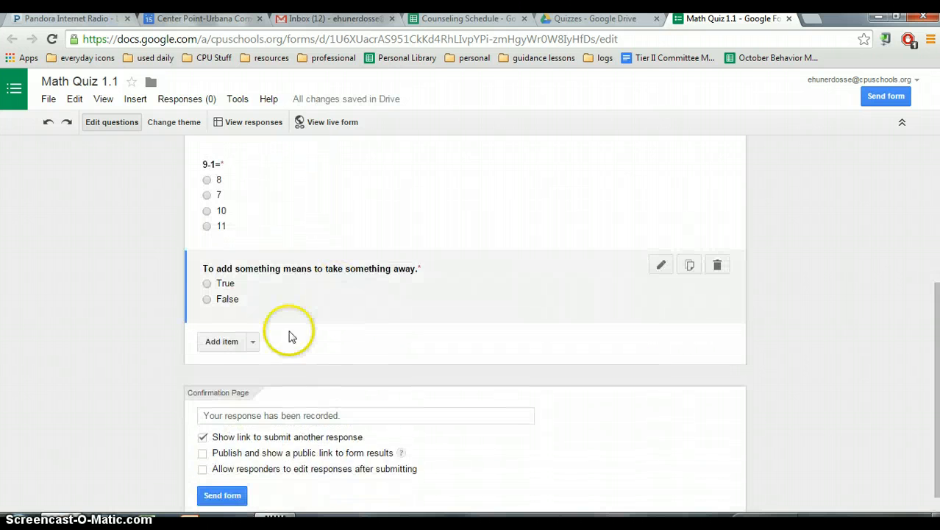
Add a multiple-choice question titled 100-70 with the answer options 45, 20, 30 and 40.
left_click(253, 342)
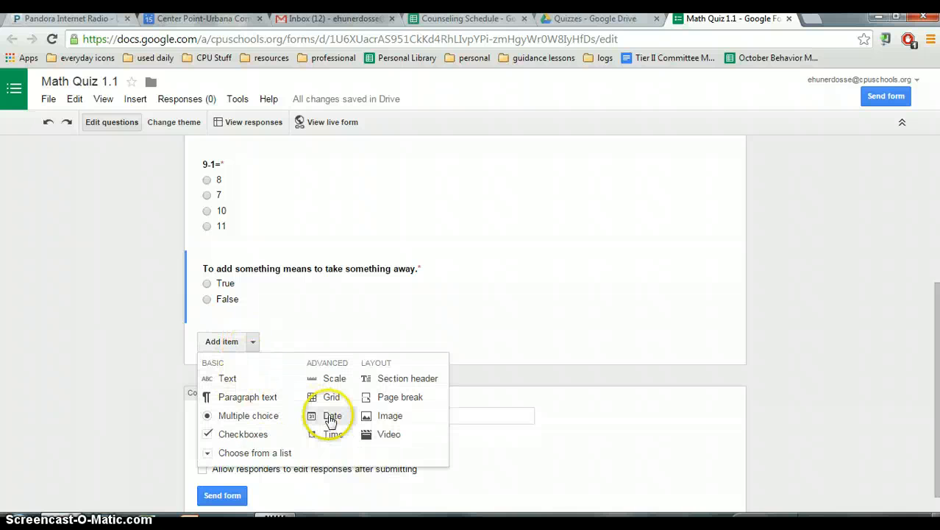
left_click(244, 414)
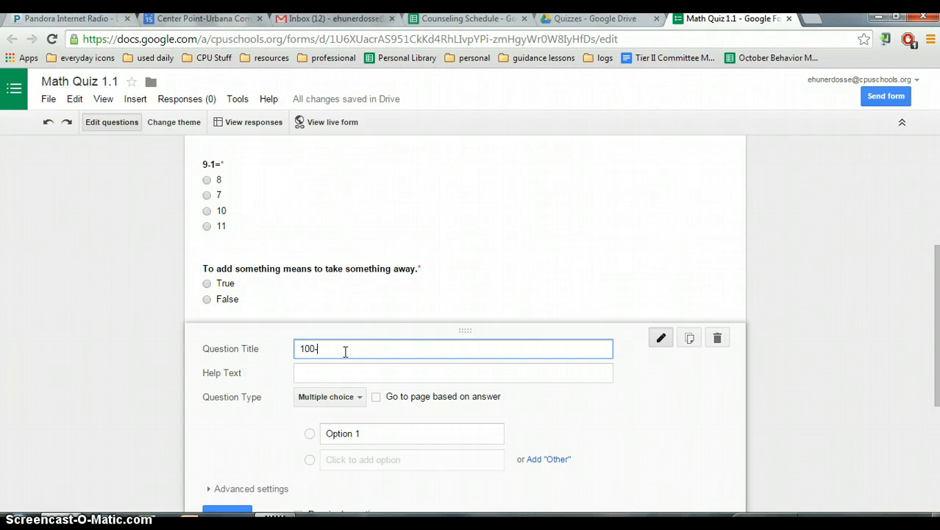
left_click(366, 435)
type("45")
key("Return")
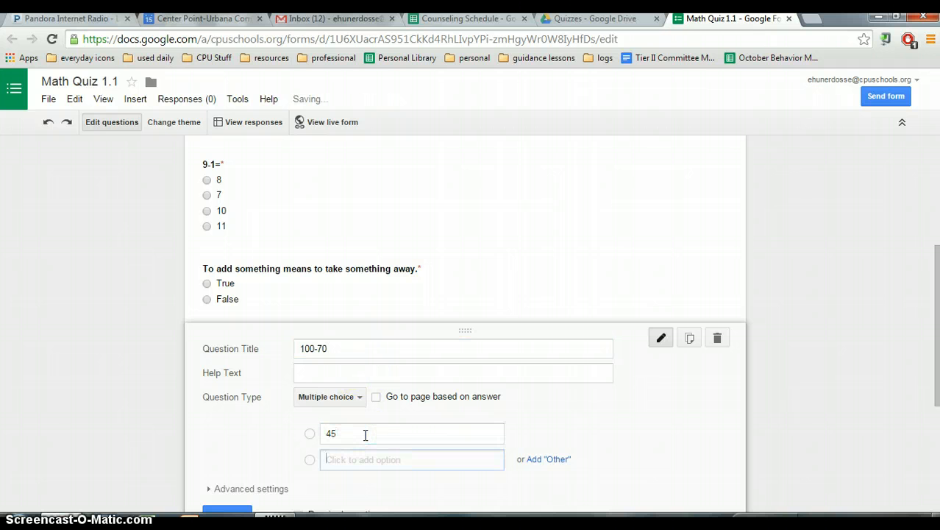
type("20")
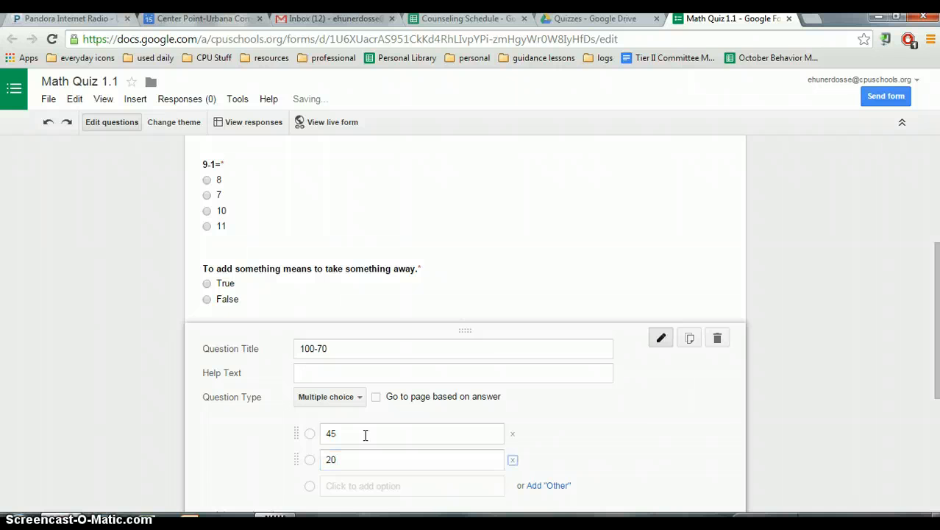
type("30")
key("Return")
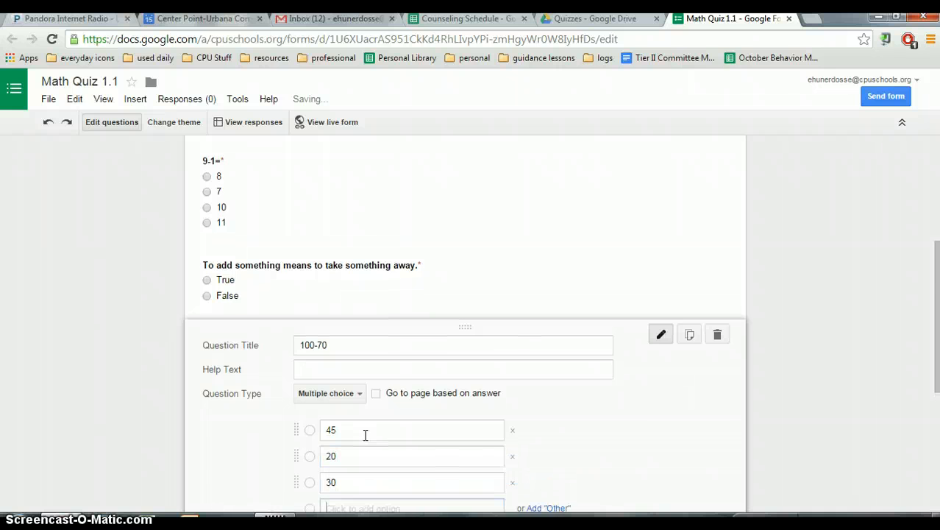
type("40")
Make the 100-70 question required and finish editing it.
scroll(365, 435, "down", 2)
left_click(298, 471)
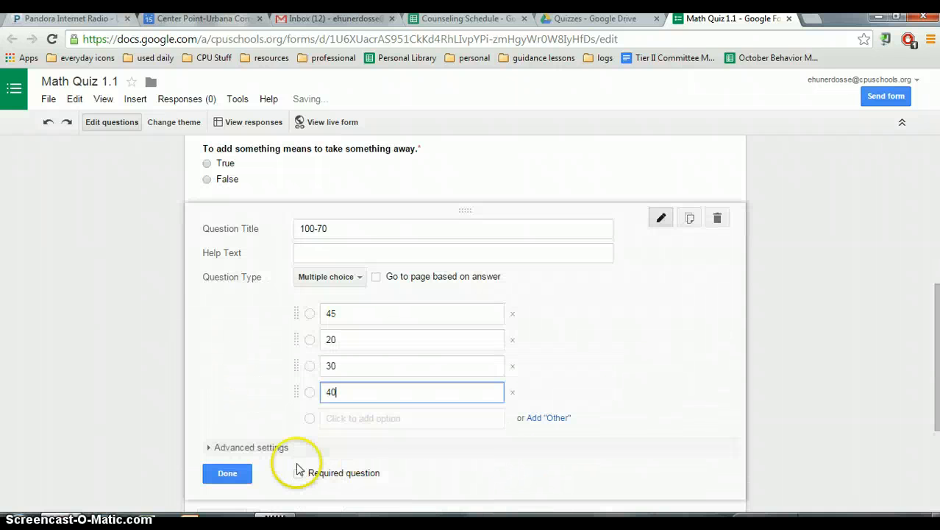
left_click(226, 478)
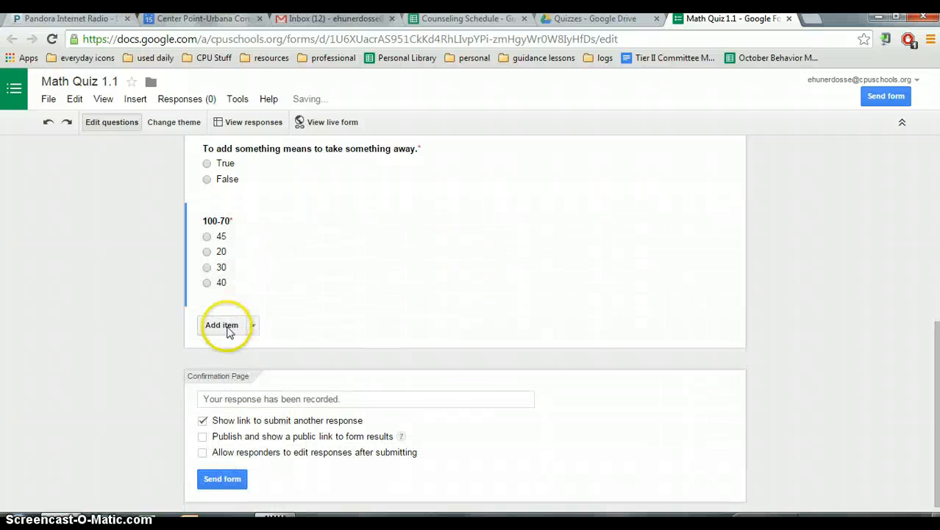
Add a multiple-choice question titled 70+18 below the 100-70 question and make it required.
left_click(254, 326)
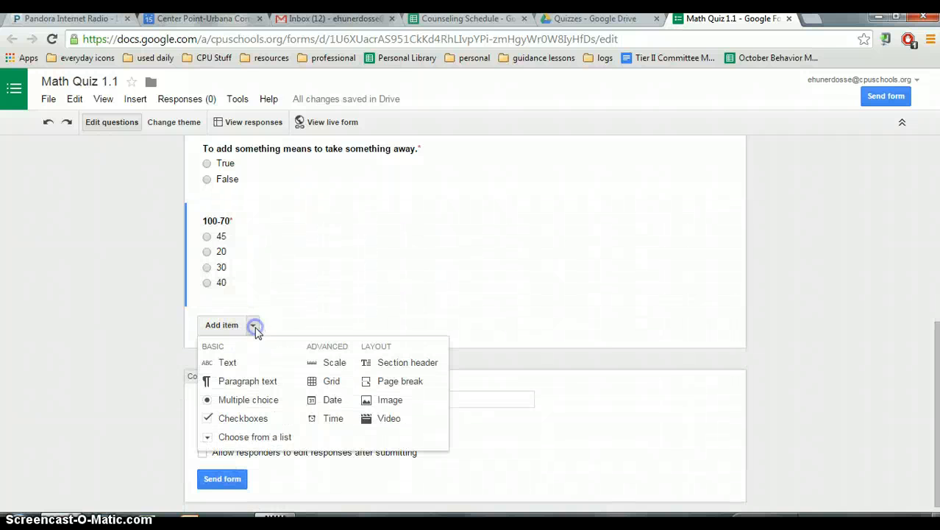
left_click(243, 400)
left_click(313, 324)
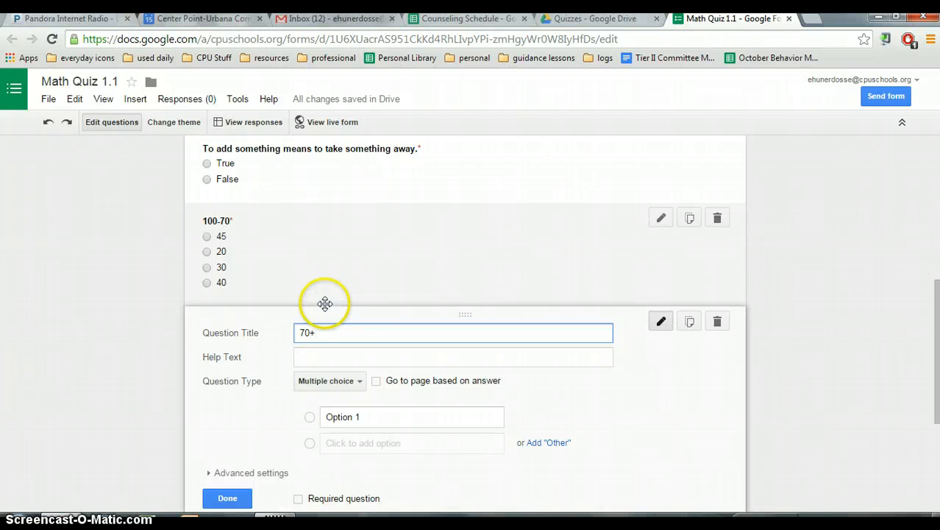
key("Tab")
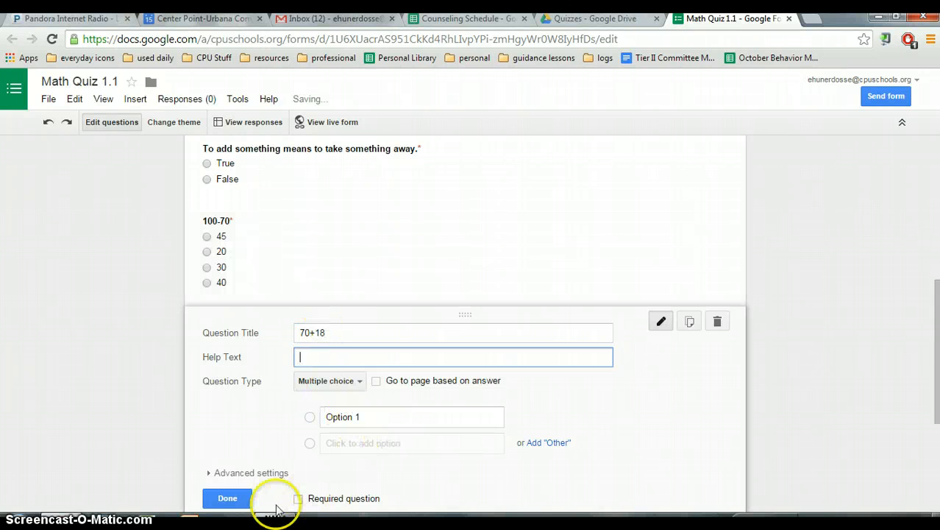
left_click(297, 499)
Give the 70+18 question the answer options 98, 88, 78 and 52 and finish editing it.
left_click(367, 418)
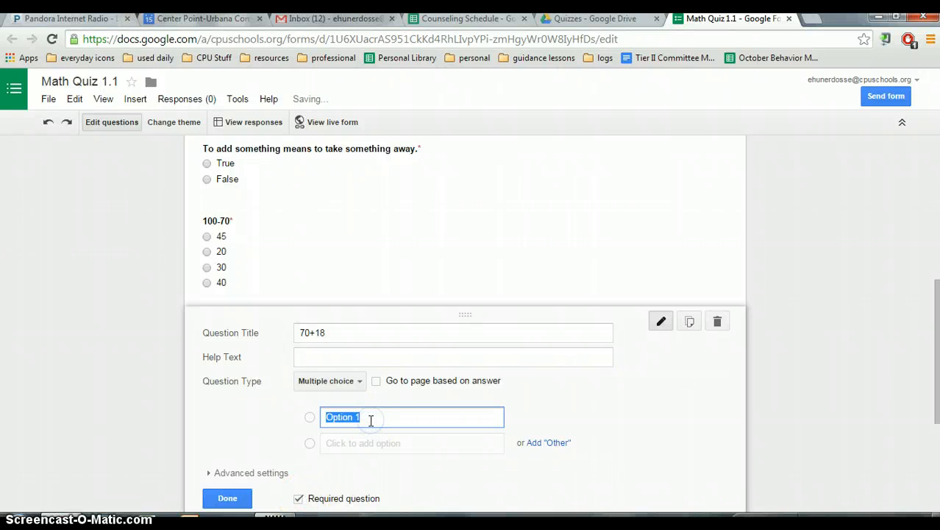
type("98")
key("Tab")
key("Tab")
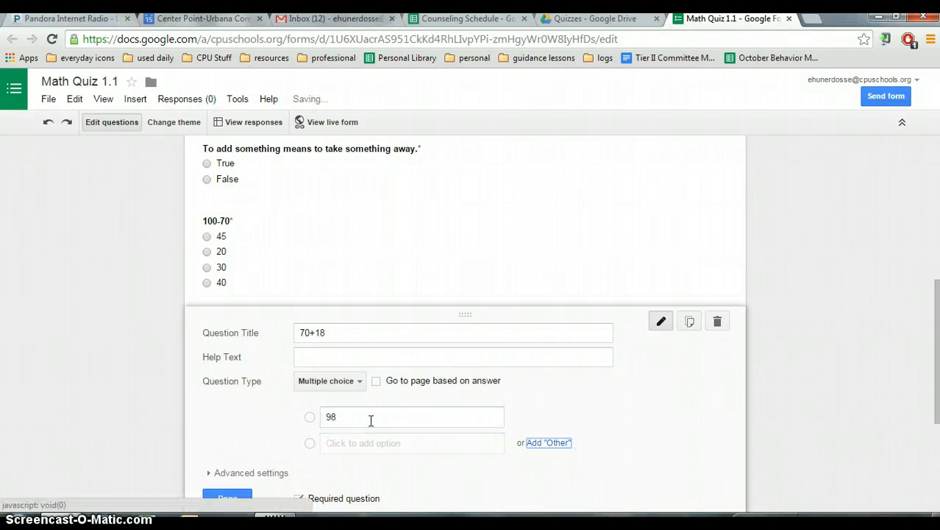
left_click(381, 444)
type("88")
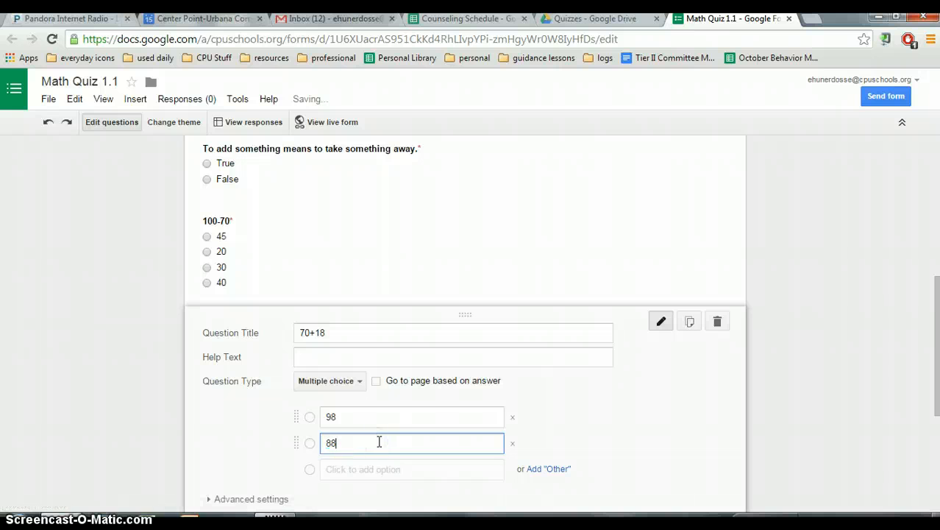
key("Tab")
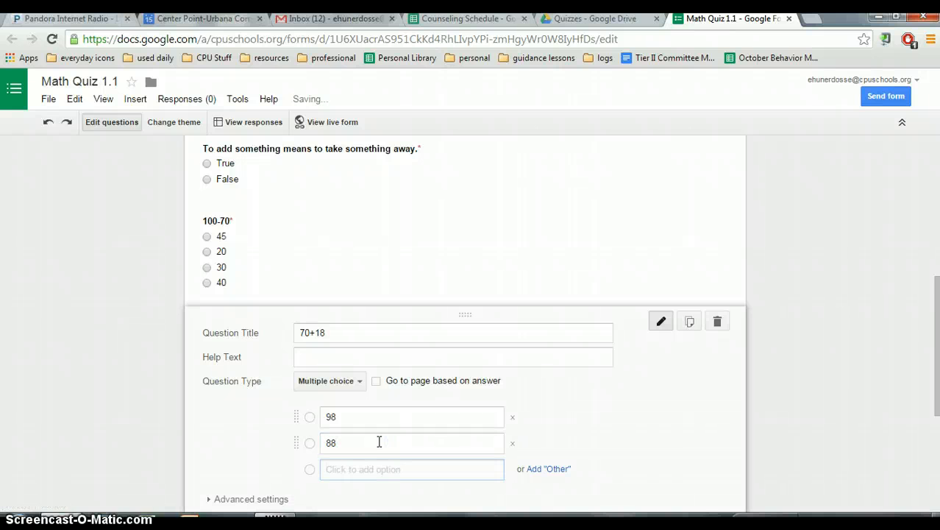
type("78")
left_click(351, 495)
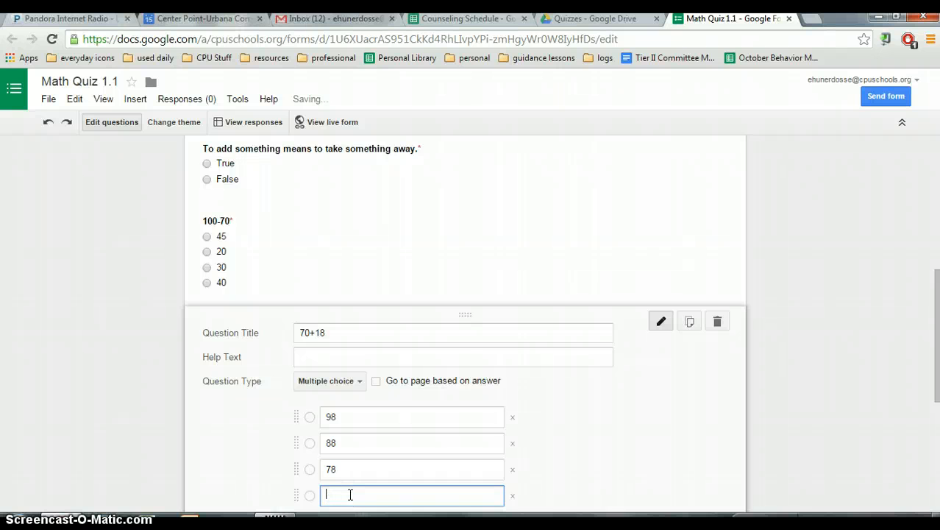
type("52")
scroll(625, 296, "down", 3)
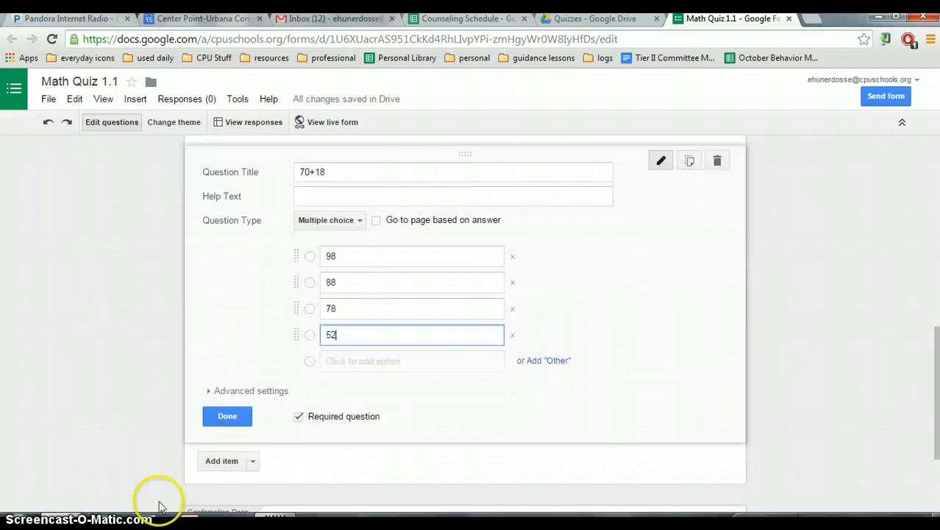
left_click(227, 416)
Check the Quizzes folder in Google Drive for the Math Quiz 1.1 form and its responses file, and return to the form editor.
scroll(330, 388, "up", 9)
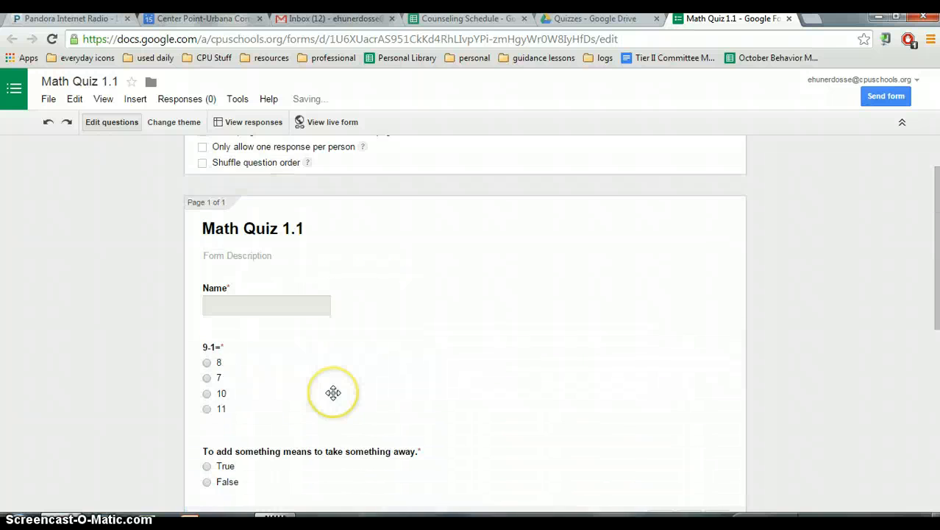
scroll(381, 336, "up", 2)
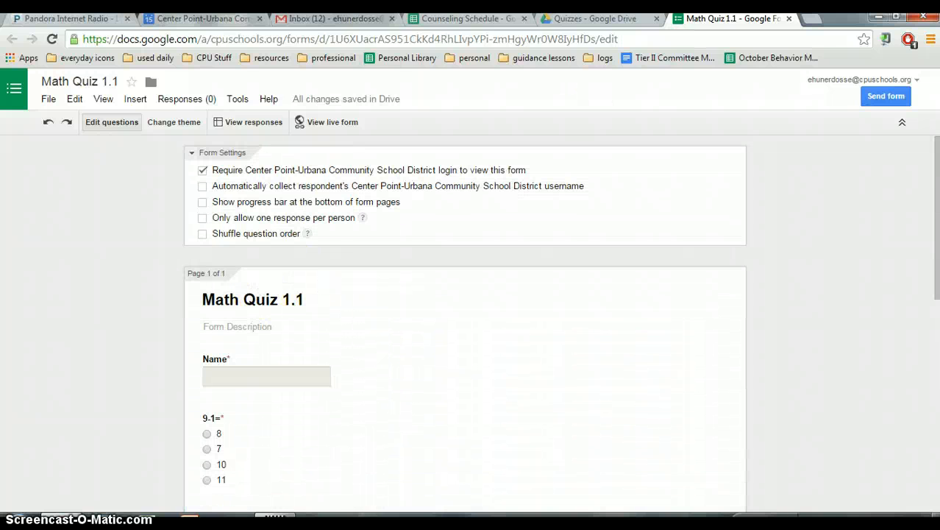
left_click(589, 20)
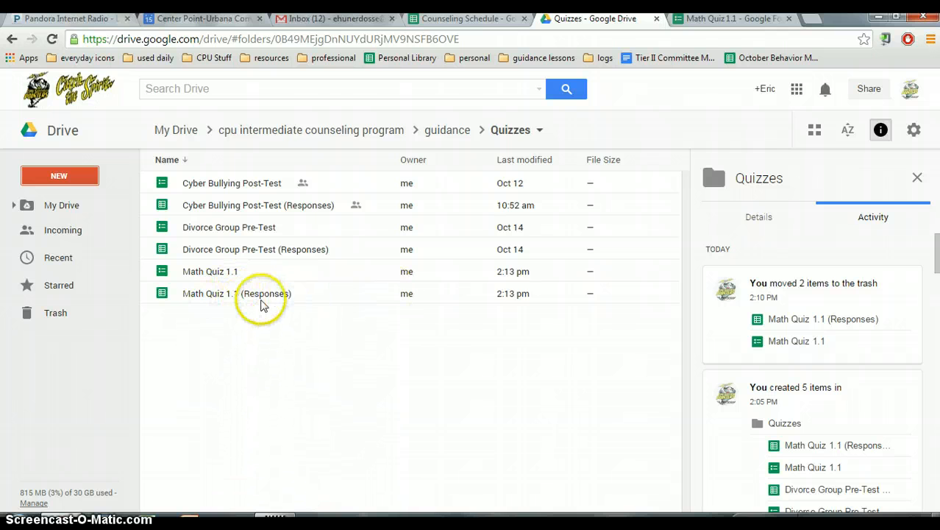
left_click(738, 19)
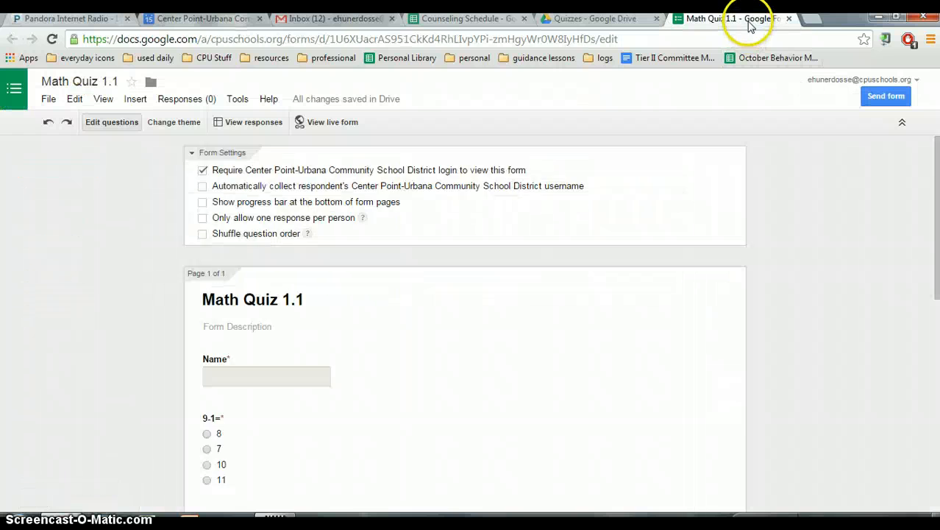
Open the live version of the Math Quiz 1.1 form and select its full web address.
scroll(361, 200, "up", 5)
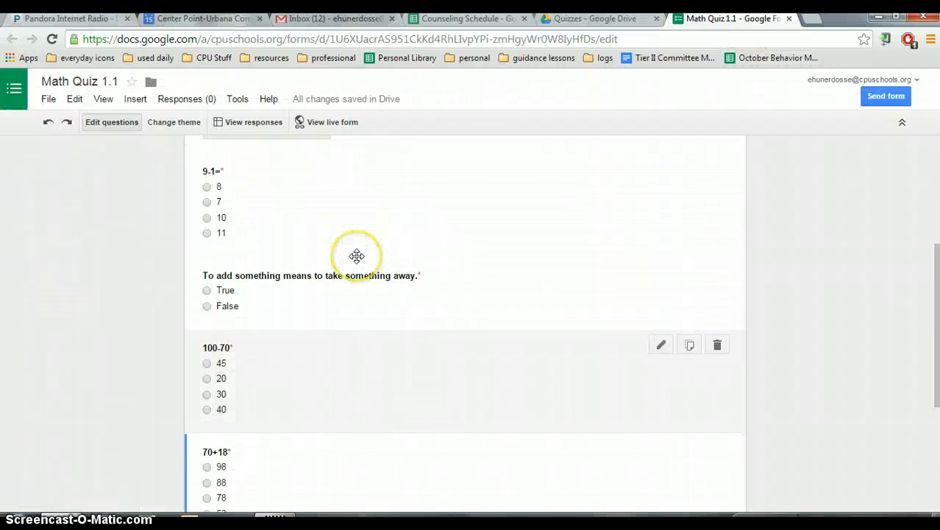
scroll(354, 250, "down", 3)
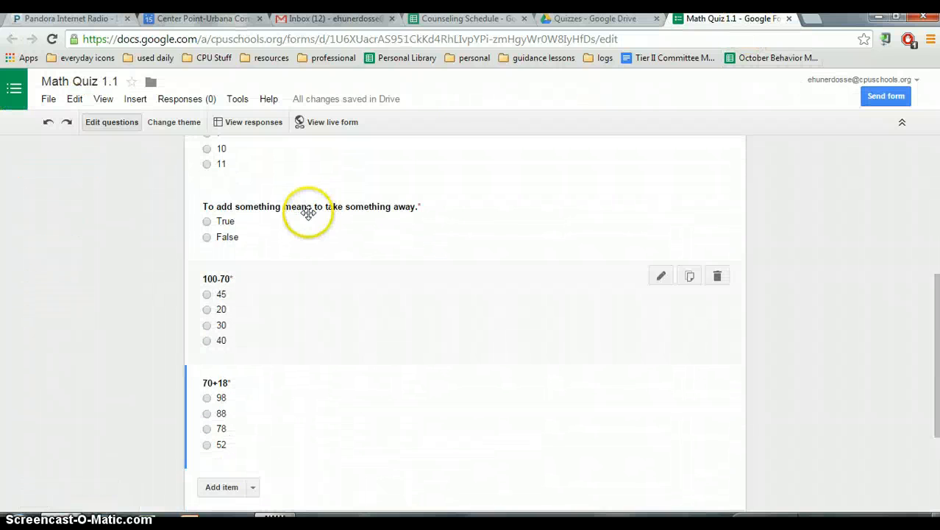
scroll(291, 254, "up", 2)
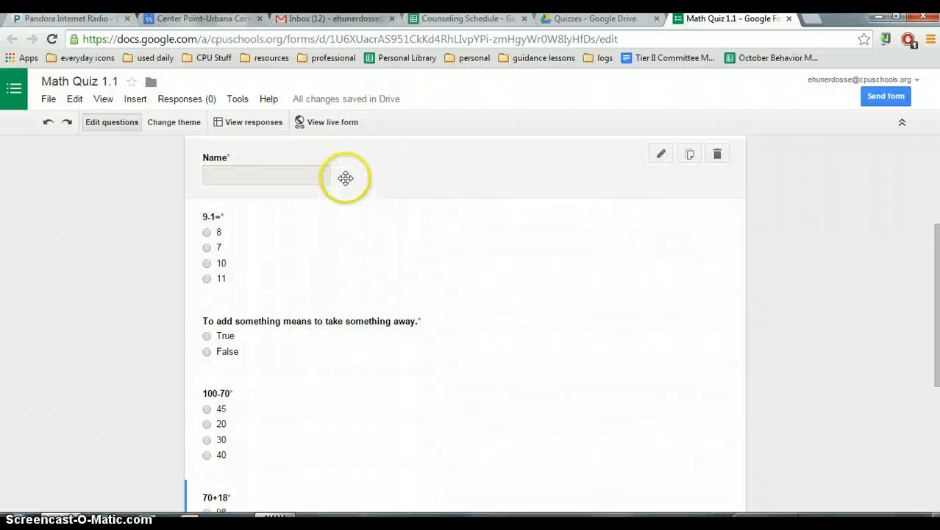
left_click(331, 128)
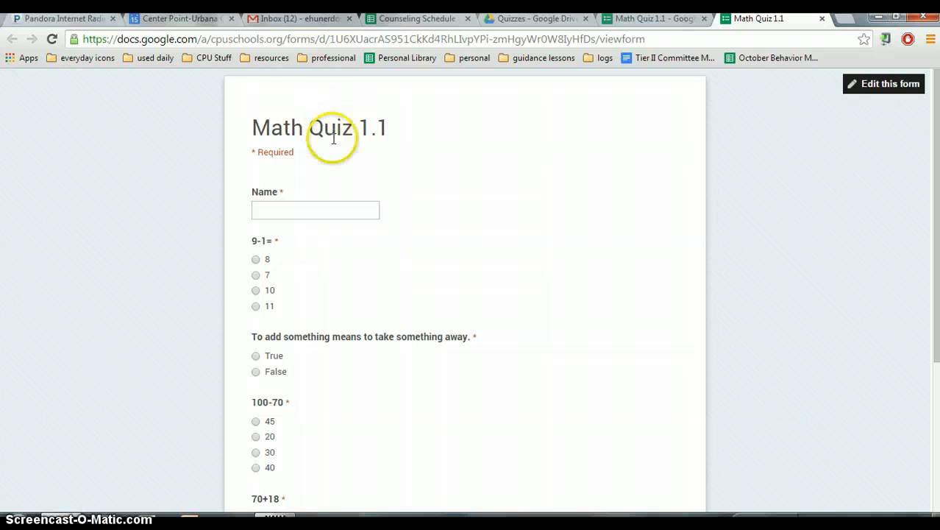
left_click(299, 38)
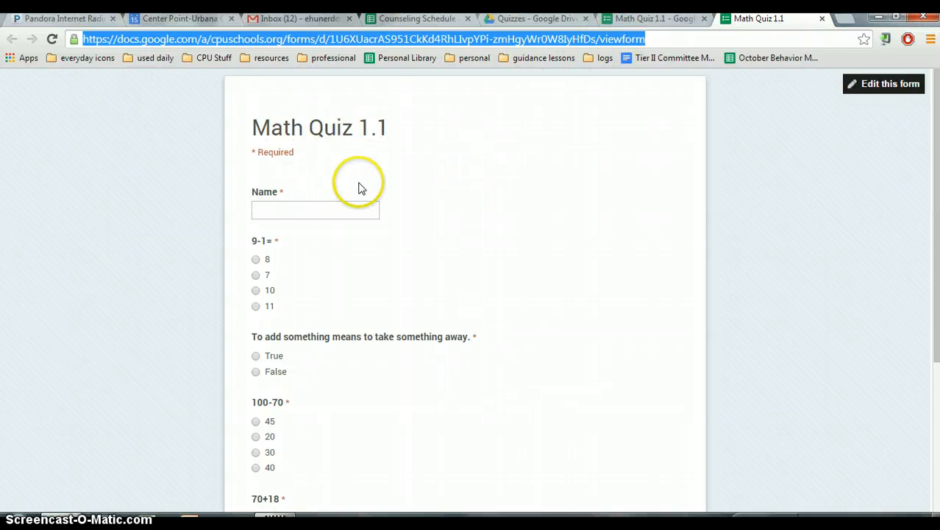
Search the web for google url shortener in a new browser tab and open the Google URL Shortener site.
left_click(85, 57)
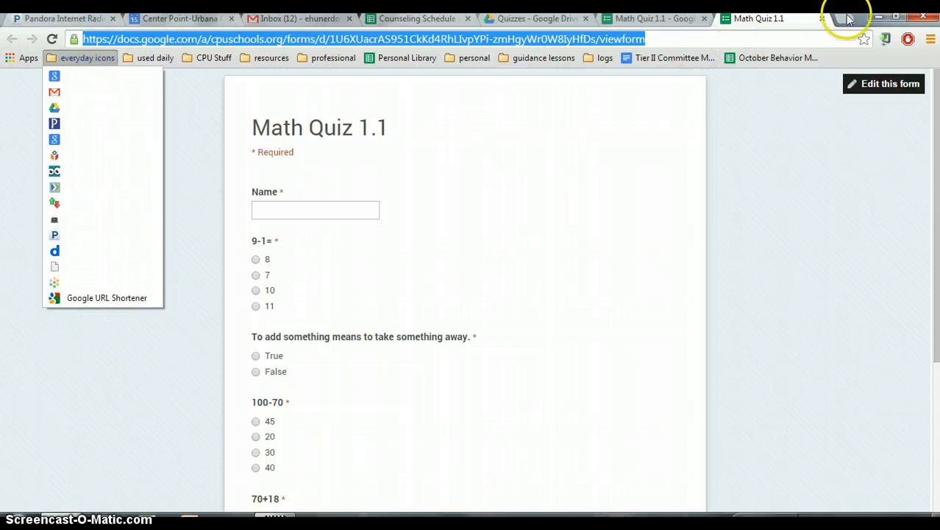
left_click(809, 38)
left_click(844, 18)
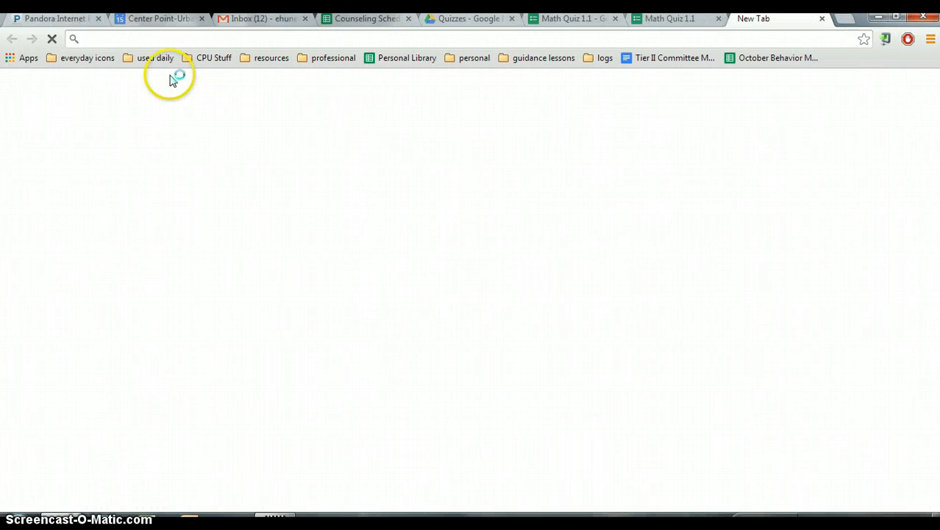
type("google url ")
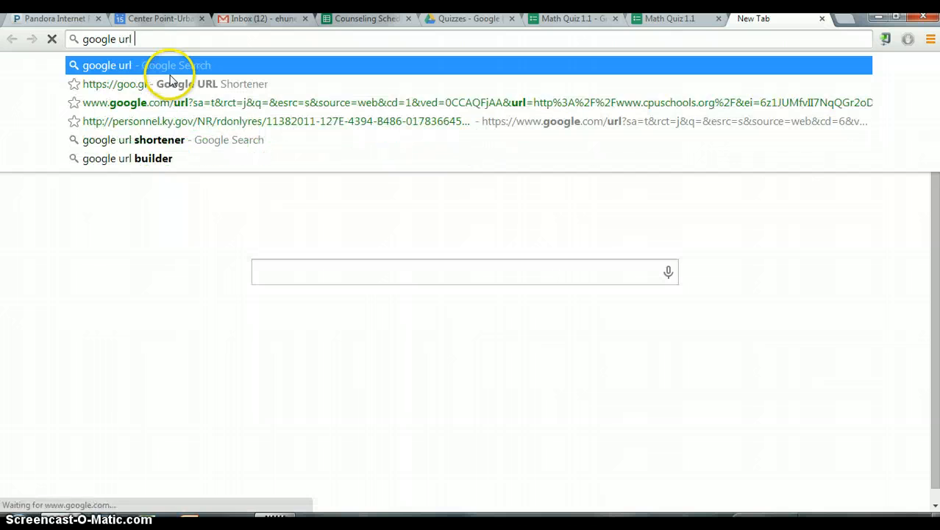
type("shortener")
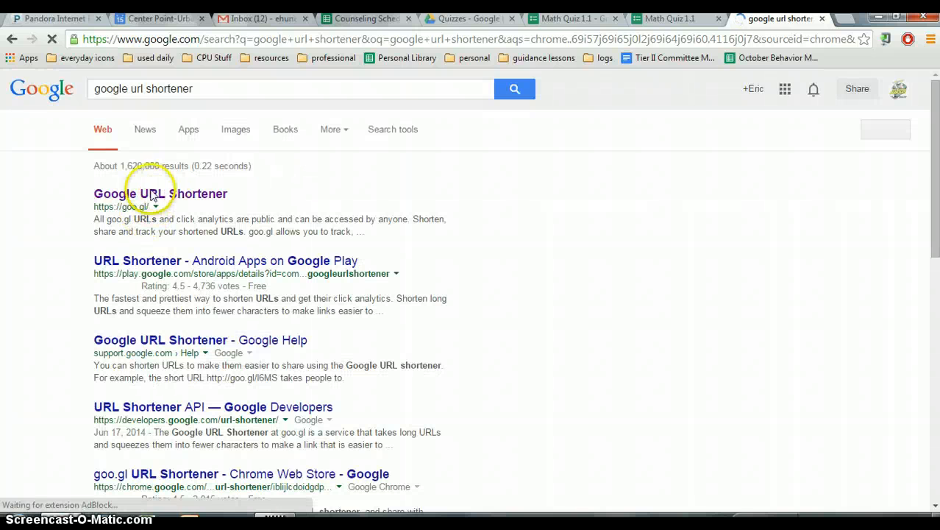
left_click(140, 193)
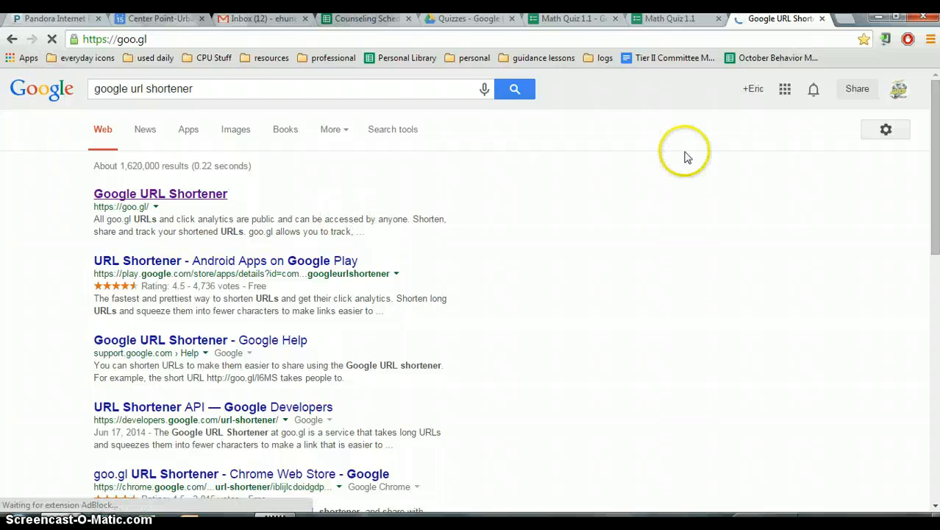
Shorten the live form address of Math Quiz 1.1 by pasting it as the long URL.
left_click(122, 191)
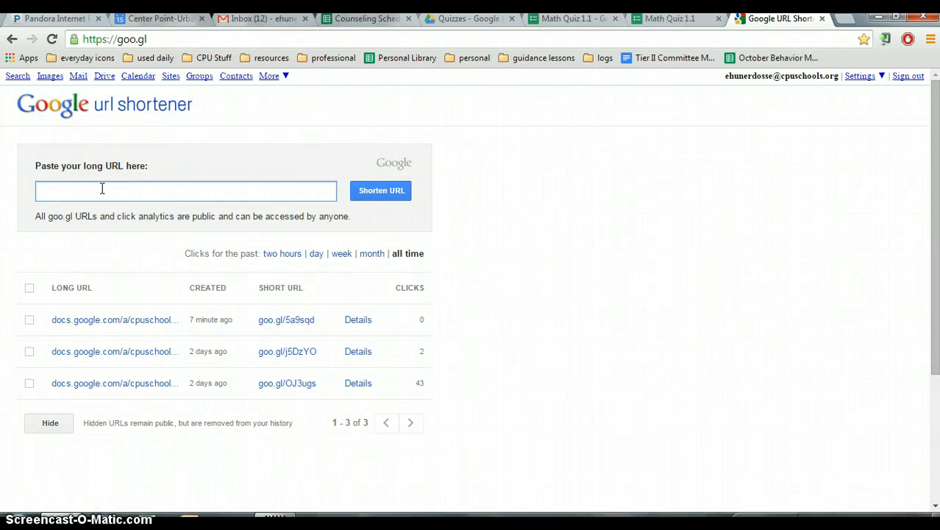
key("ctrl+v")
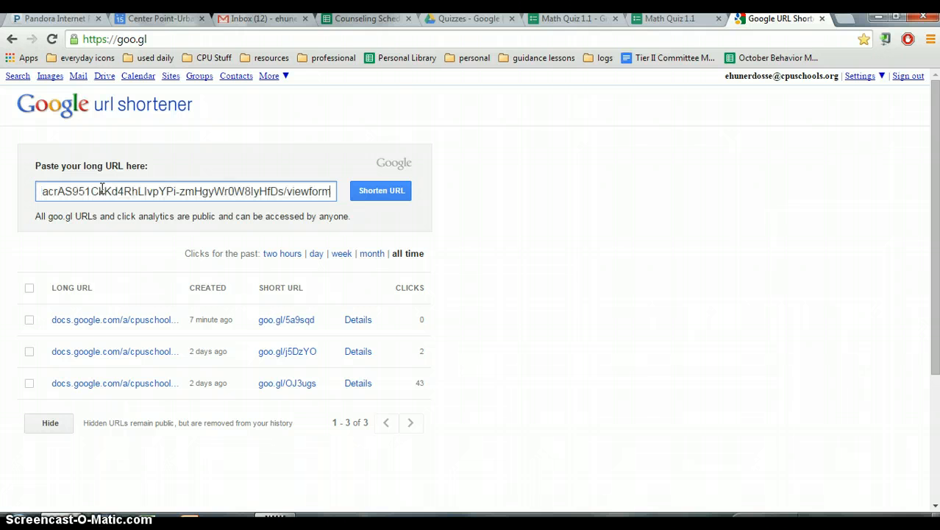
left_click(373, 191)
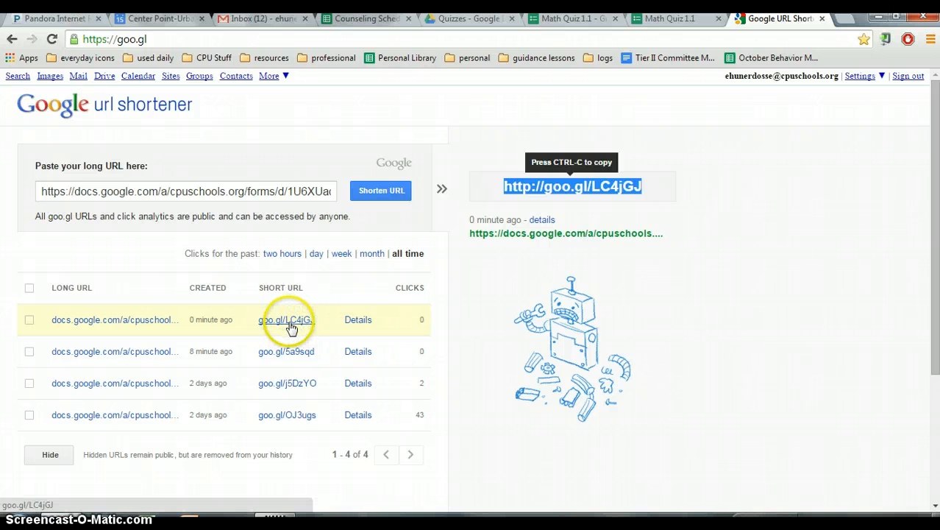
Return to the live Math Quiz 1.1 form and submit a response named Teacher with the answers 8, False, 30 and 88.
left_click(477, 19)
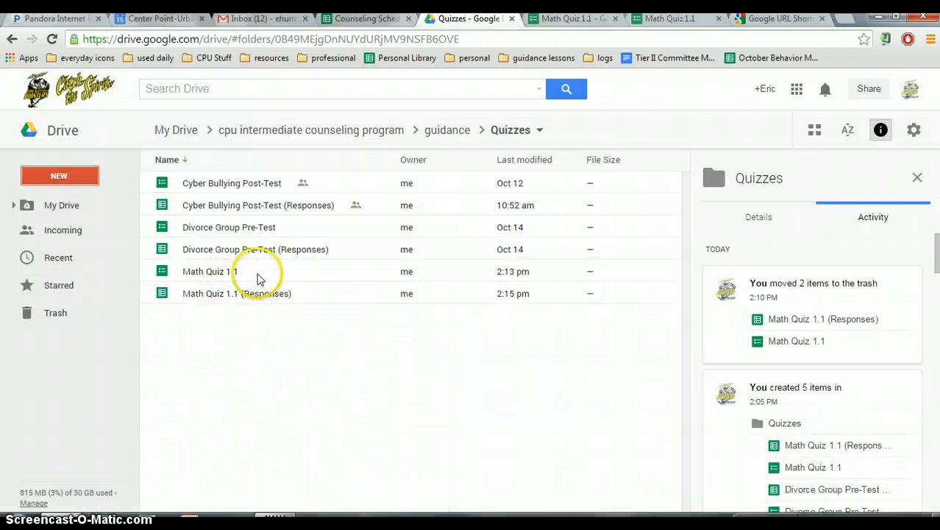
left_click(677, 21)
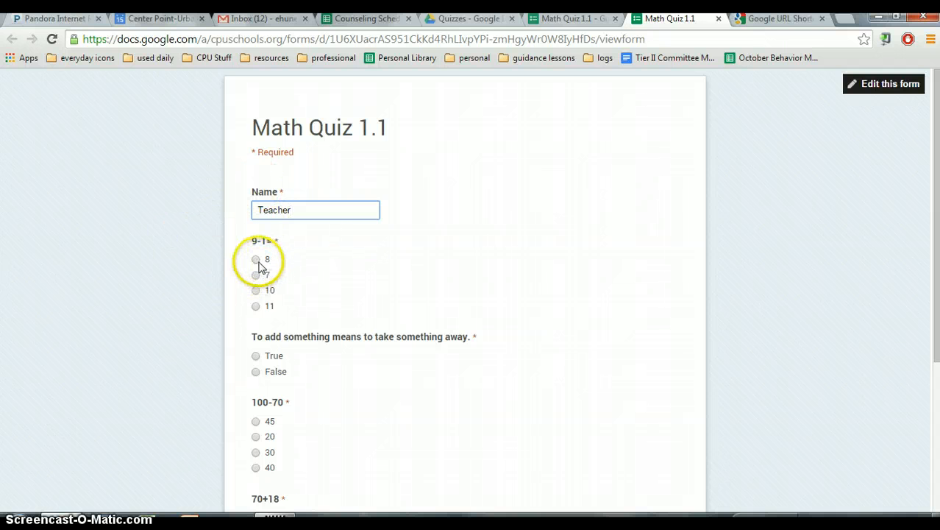
scroll(261, 264, "down", 1)
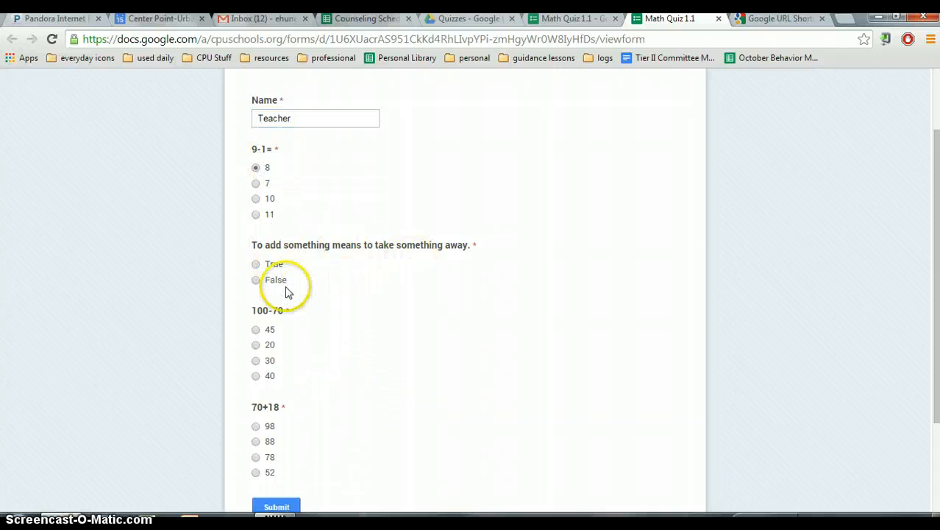
left_click(256, 280)
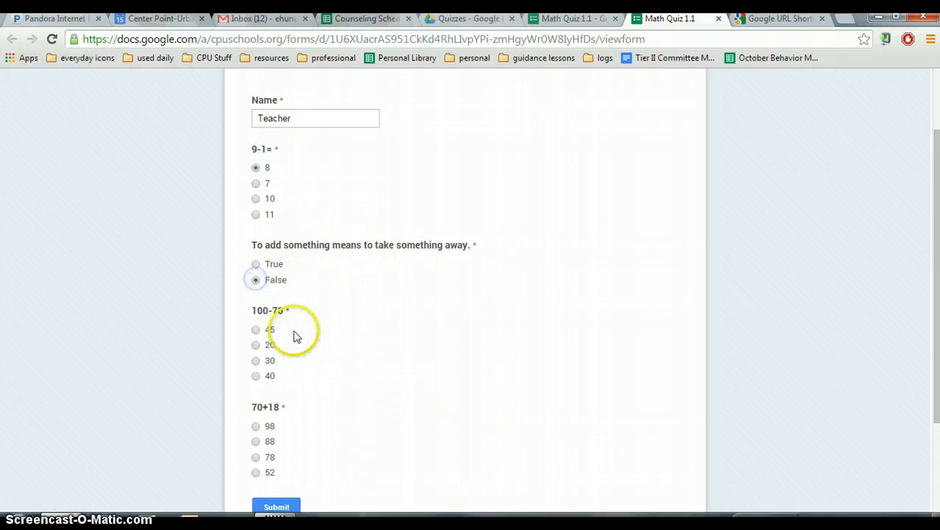
scroll(291, 317, "down", 1)
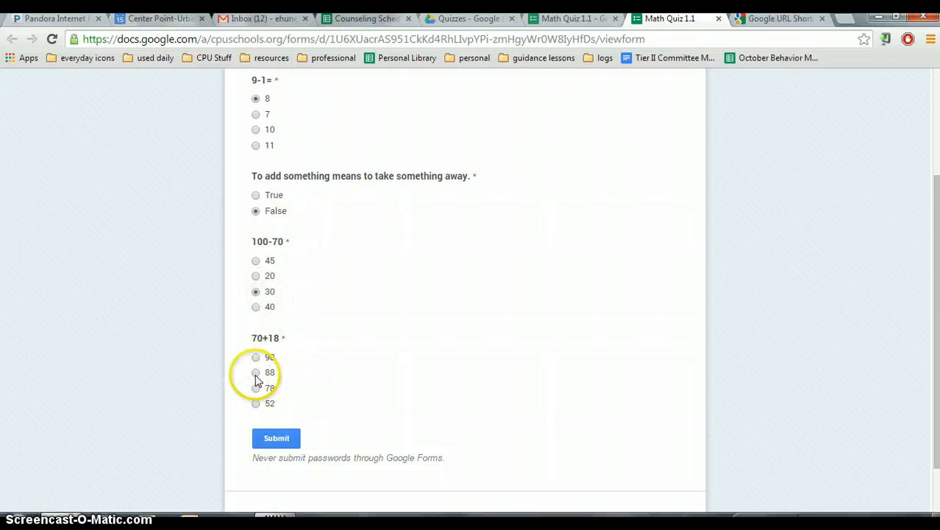
left_click(277, 444)
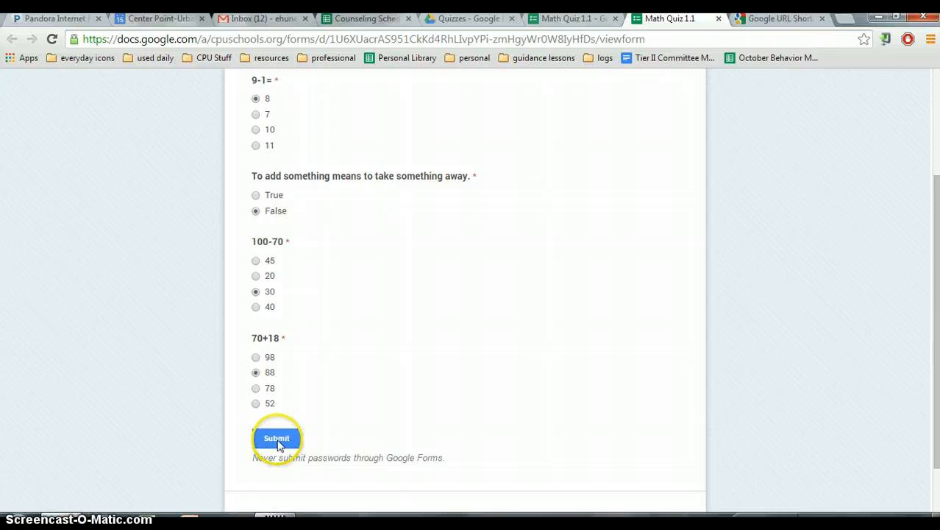
scroll(326, 266, "up", 2)
scroll(326, 267, "down", 2)
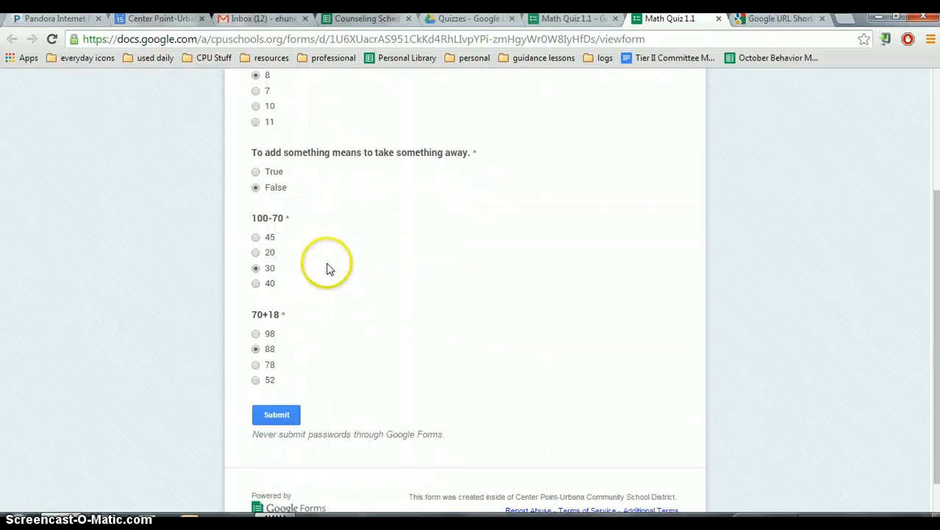
left_click(282, 416)
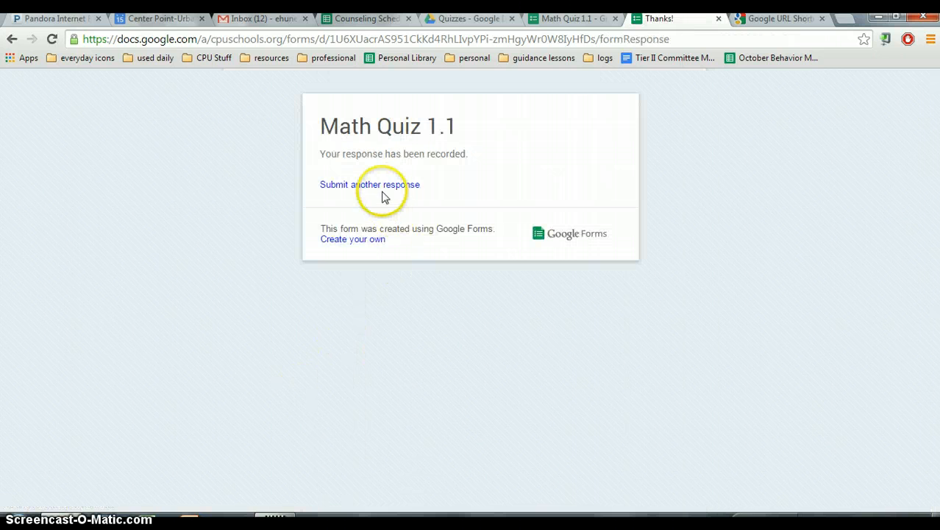
Submit another quiz response named Student with the answers 8, True, 45 and 88.
left_click(385, 187)
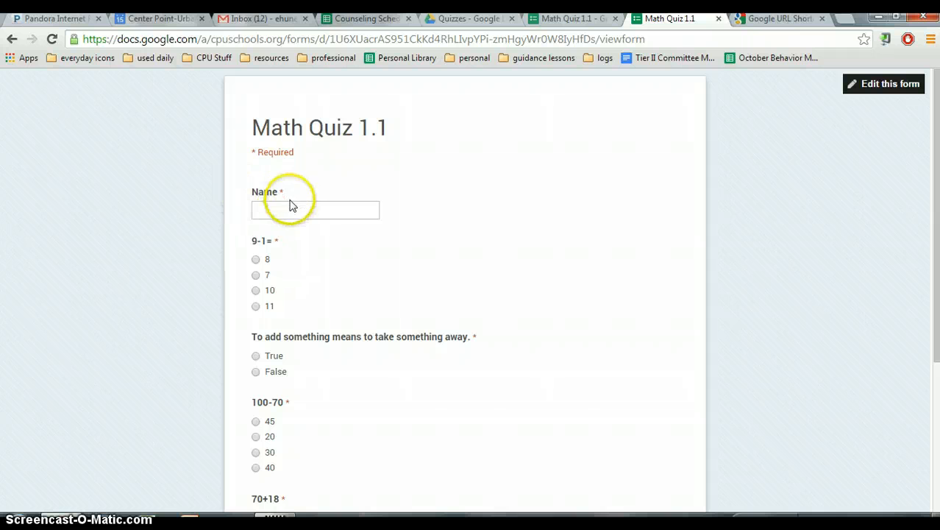
left_click(284, 210)
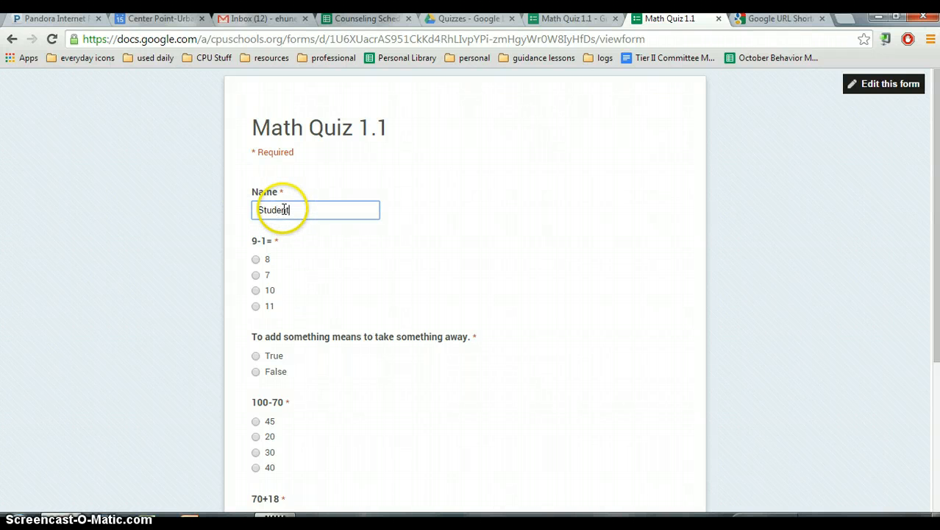
left_click(256, 260)
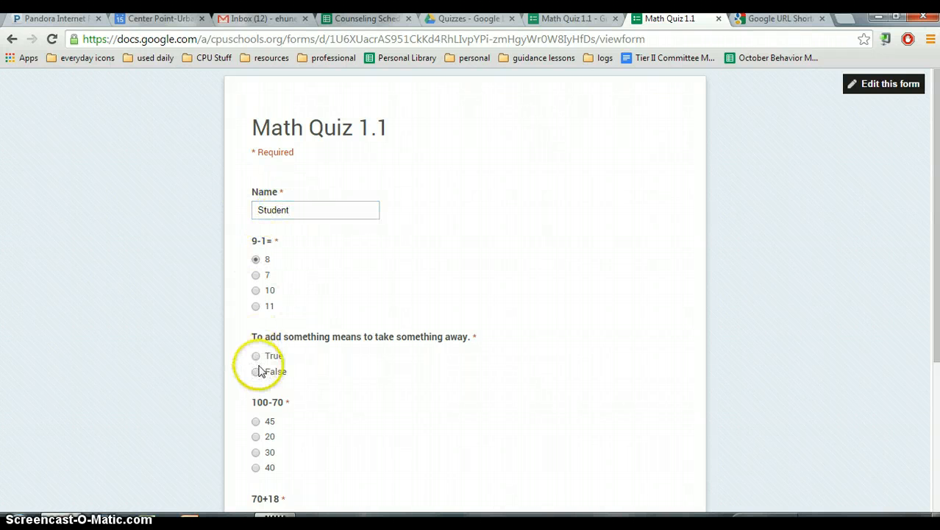
scroll(259, 364, "down", 1)
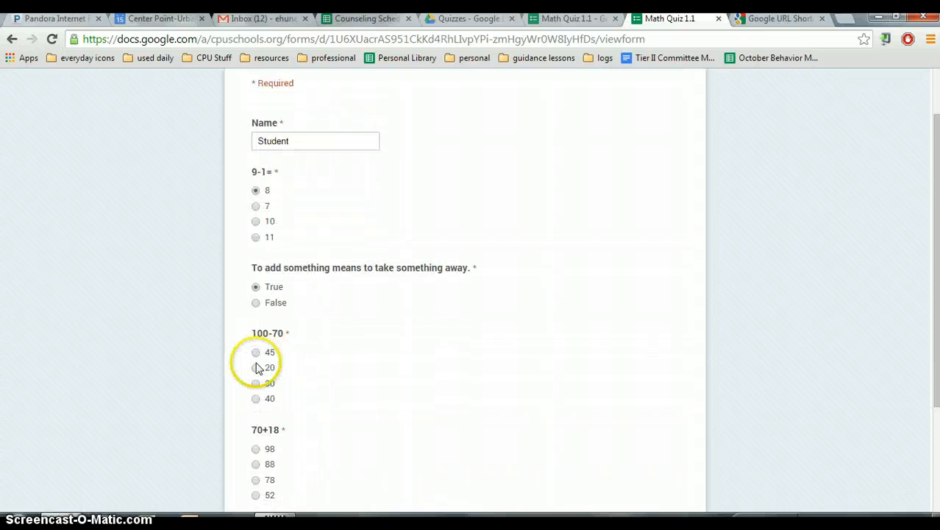
left_click(256, 352)
scroll(258, 353, "down", 1)
left_click(255, 373)
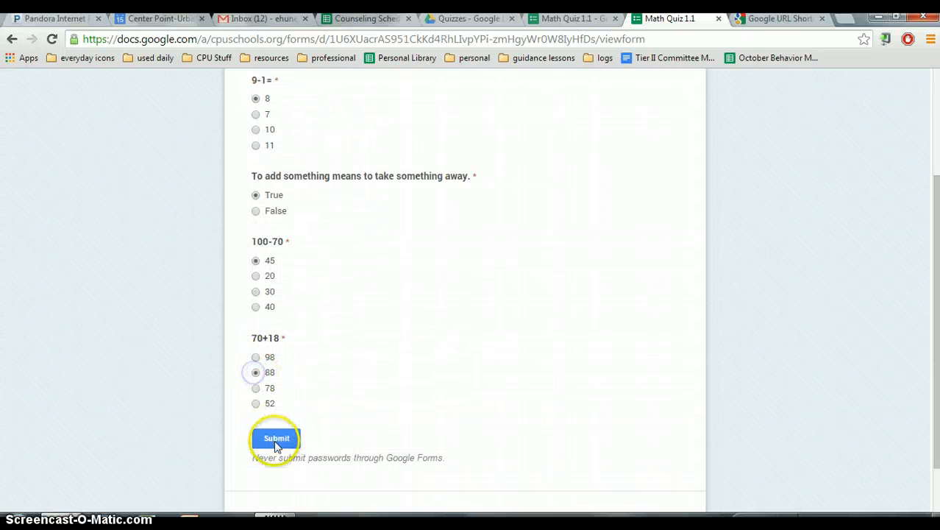
left_click(277, 439)
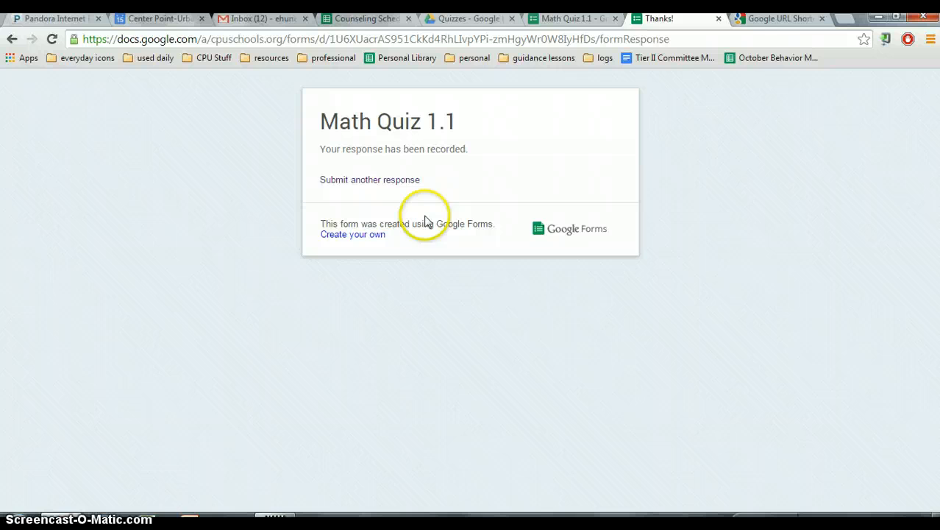
Submit another quiz response named Student 2 with the answers 8, False, 30 and 98.
left_click(397, 181)
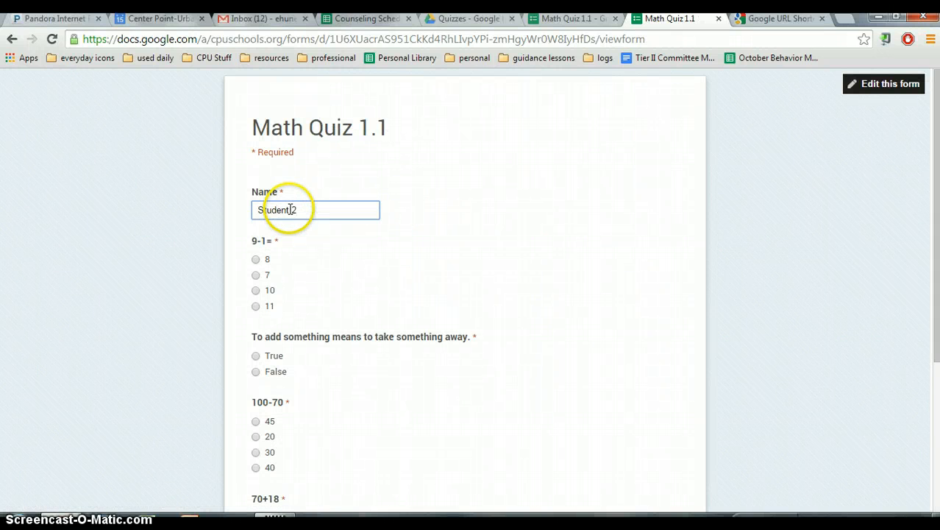
left_click(256, 258)
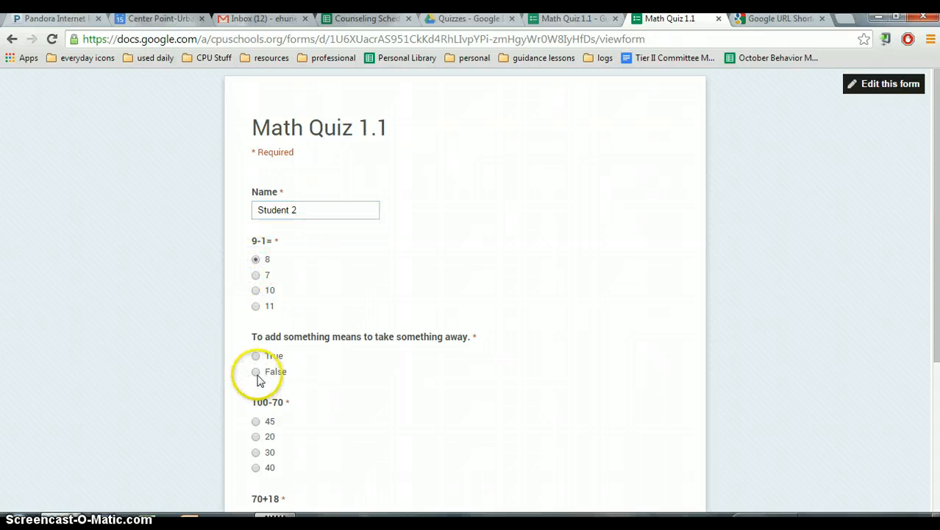
left_click(256, 373)
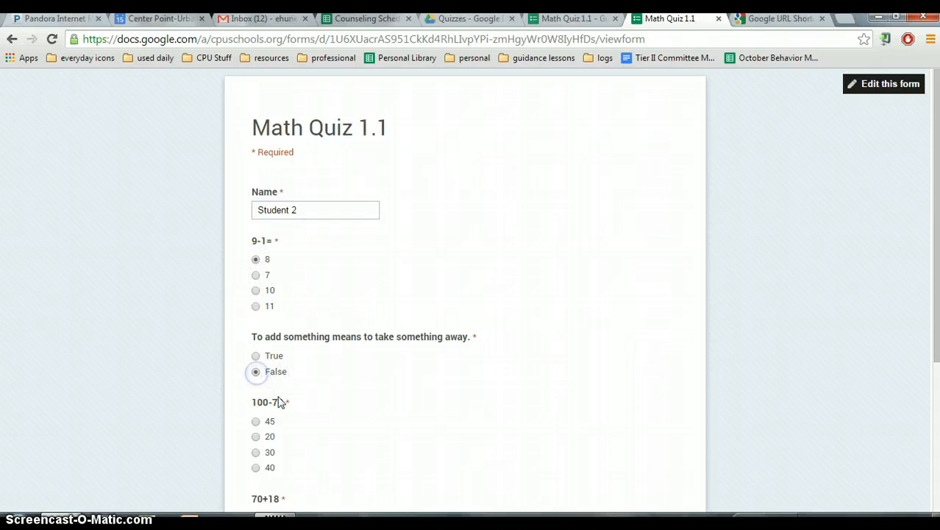
scroll(279, 401, "down", 2)
left_click(255, 337)
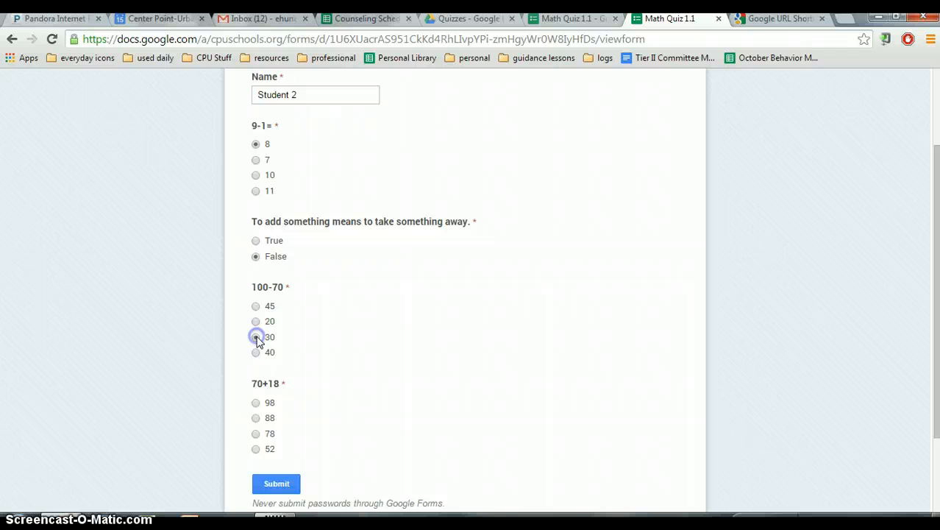
left_click(255, 402)
left_click(277, 483)
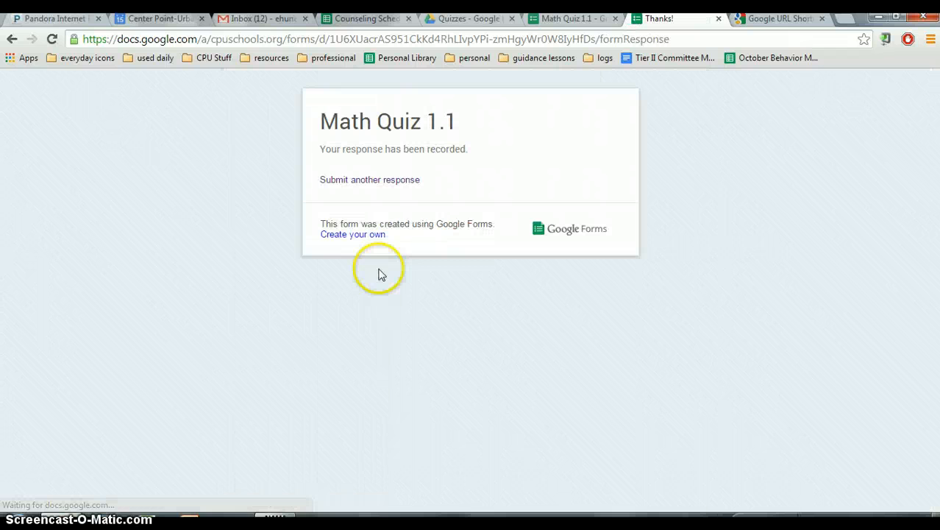
Submit another quiz response named Student 3 with the answers 10, True, 45 and 98.
left_click(407, 180)
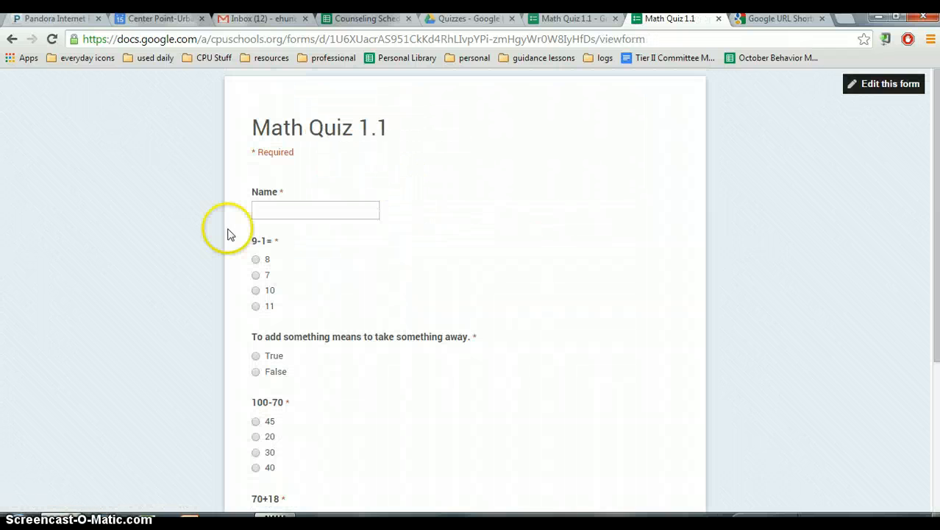
left_click(274, 212)
type("s")
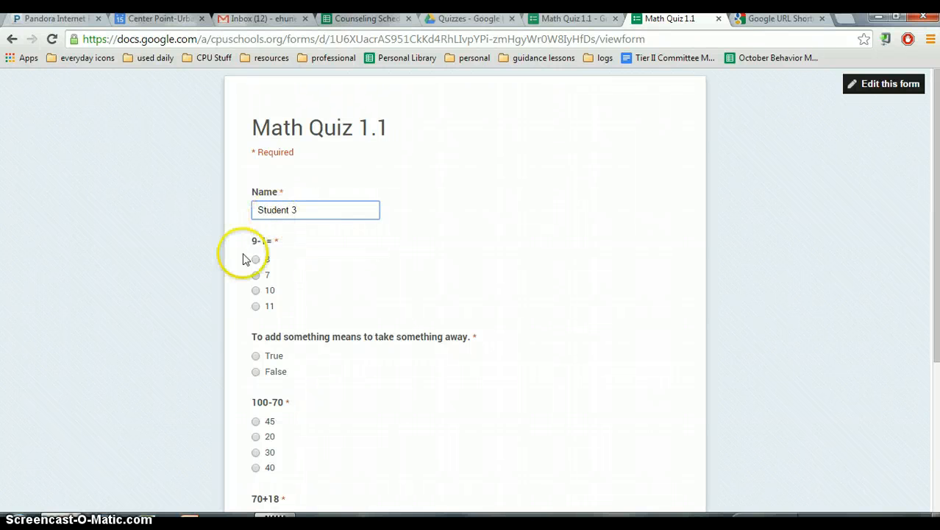
left_click(255, 290)
left_click(255, 356)
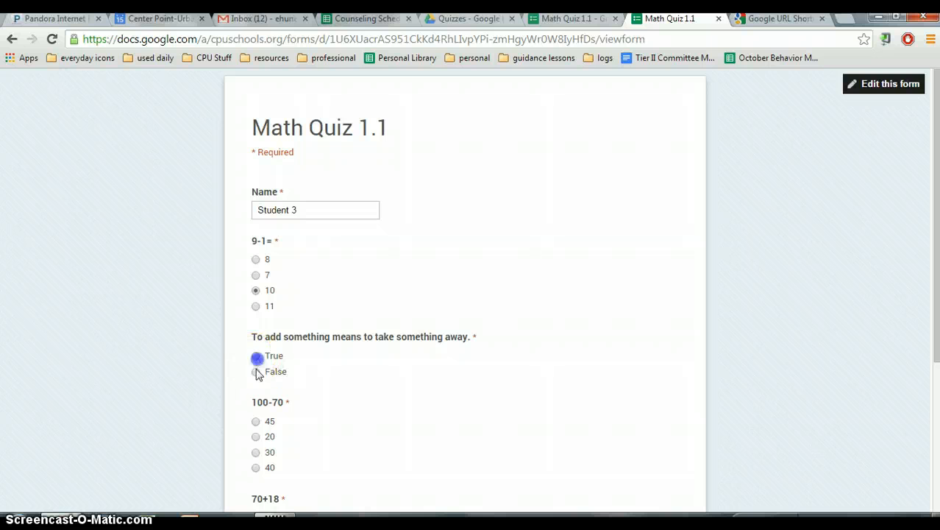
left_click(255, 421)
scroll(256, 421, "down", 2)
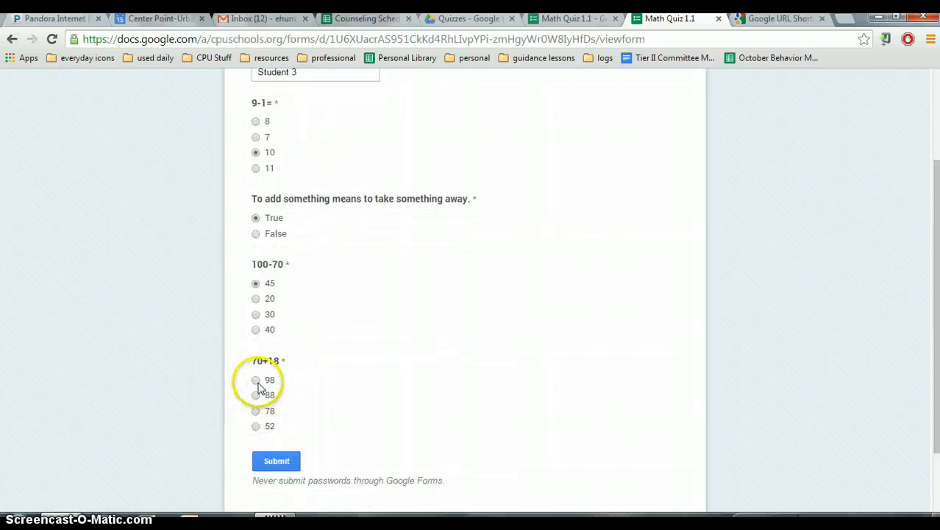
left_click(282, 462)
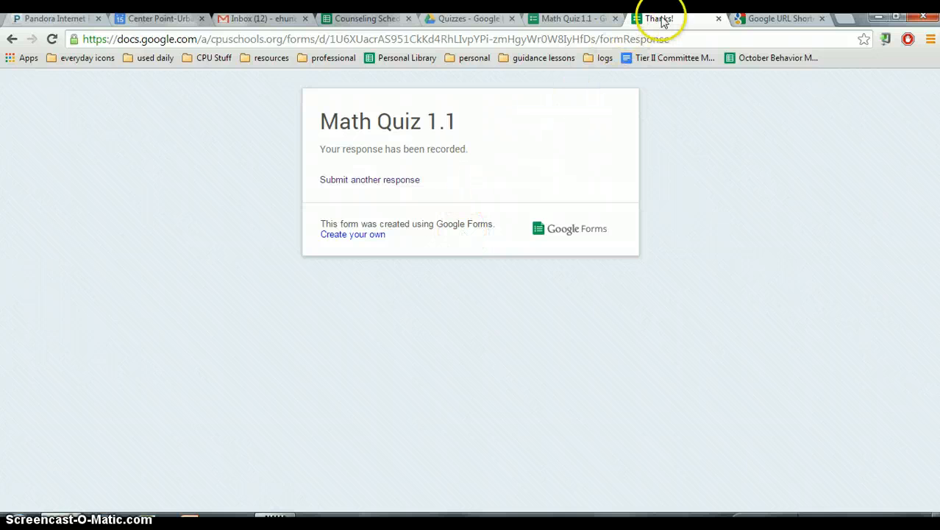
Close the live form, URL shortener and form editor pages, and open the Math Quiz 1.1 (Responses) spreadsheet from the Quizzes folder.
left_click(718, 19)
left_click(719, 20)
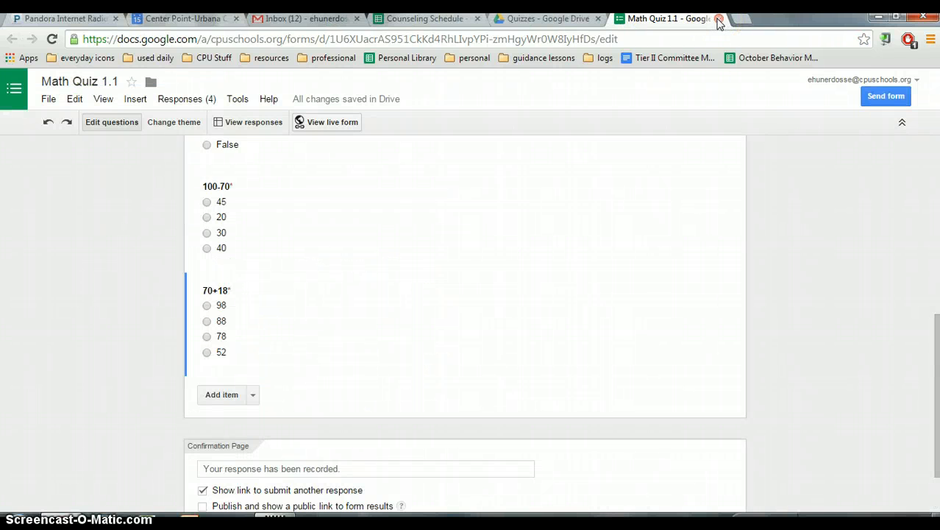
left_click(718, 19)
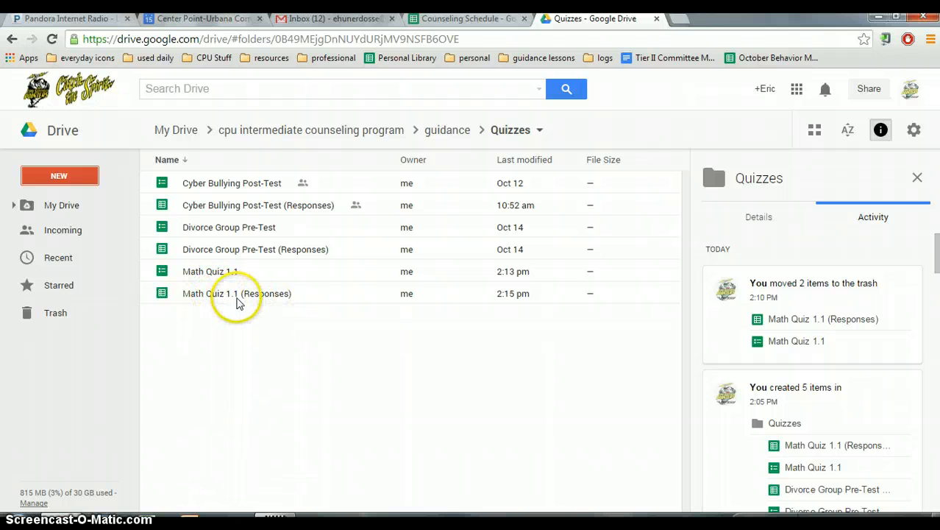
double_click(237, 300)
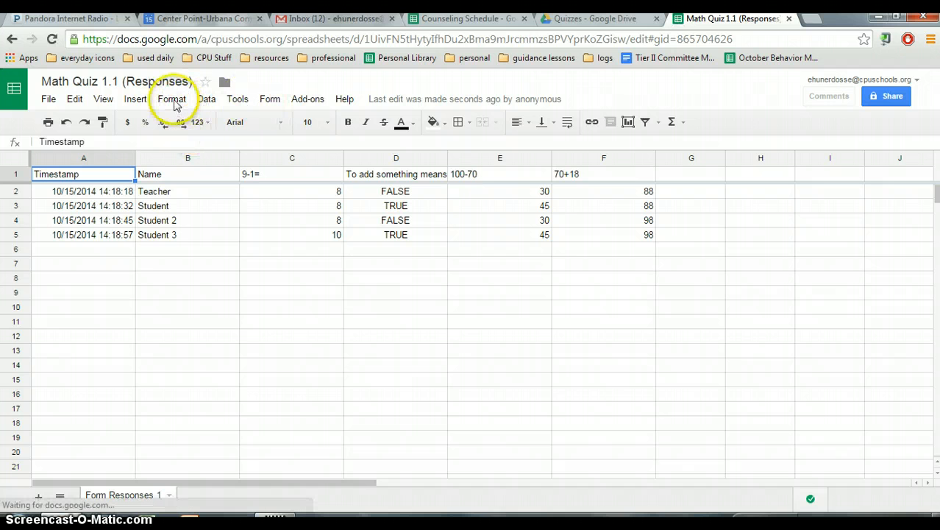
Search the add-ons store for flubaroo.
left_click(309, 100)
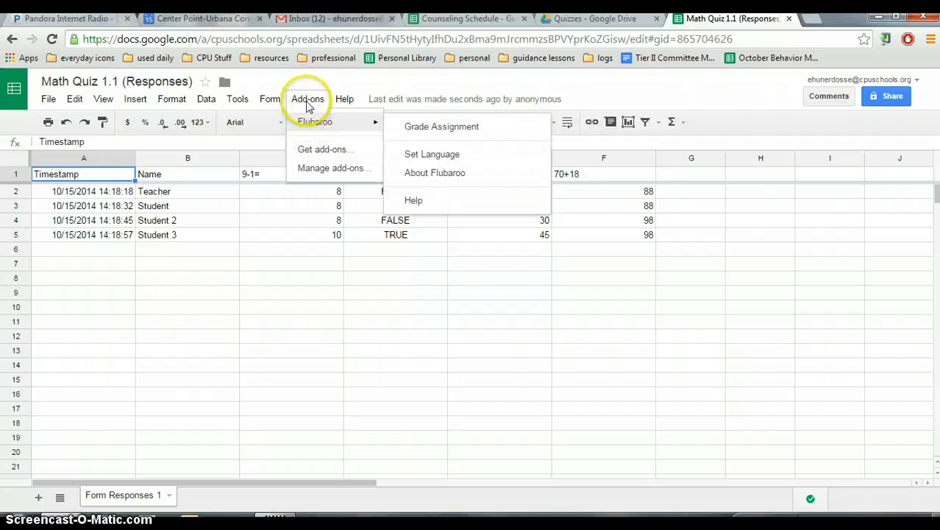
left_click(308, 102)
left_click(307, 100)
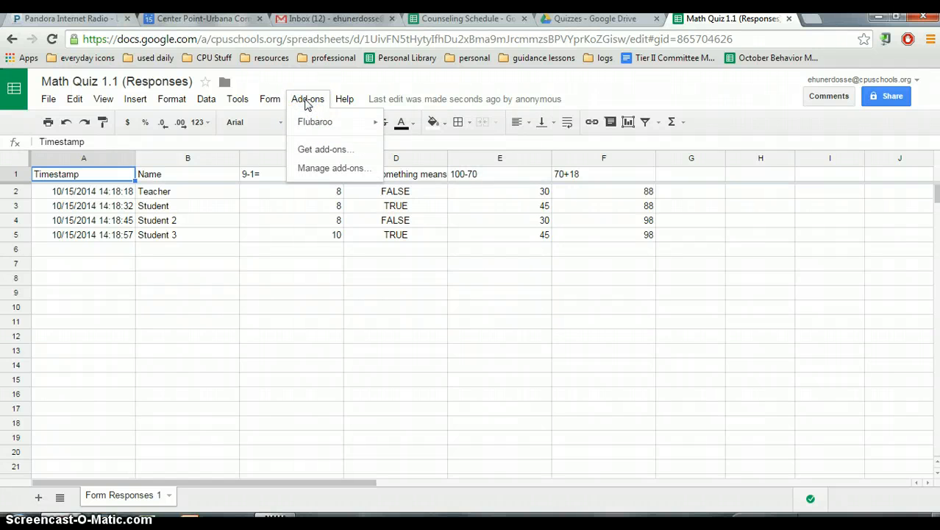
mouse_move(314, 125)
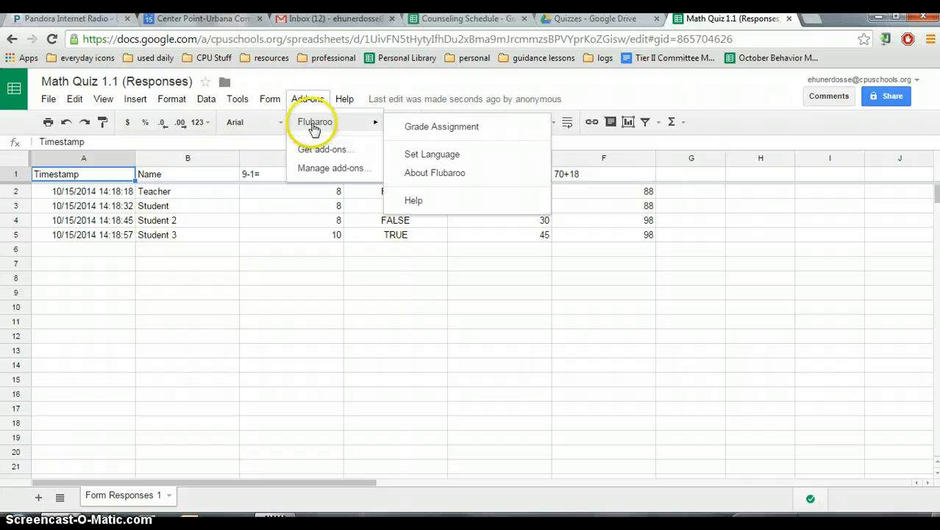
left_click(326, 151)
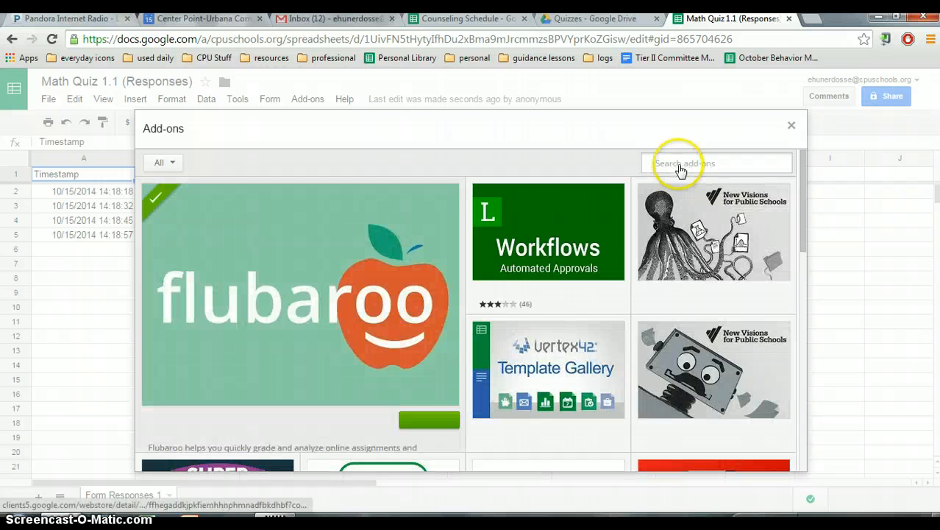
left_click(680, 167)
type("flubaroo")
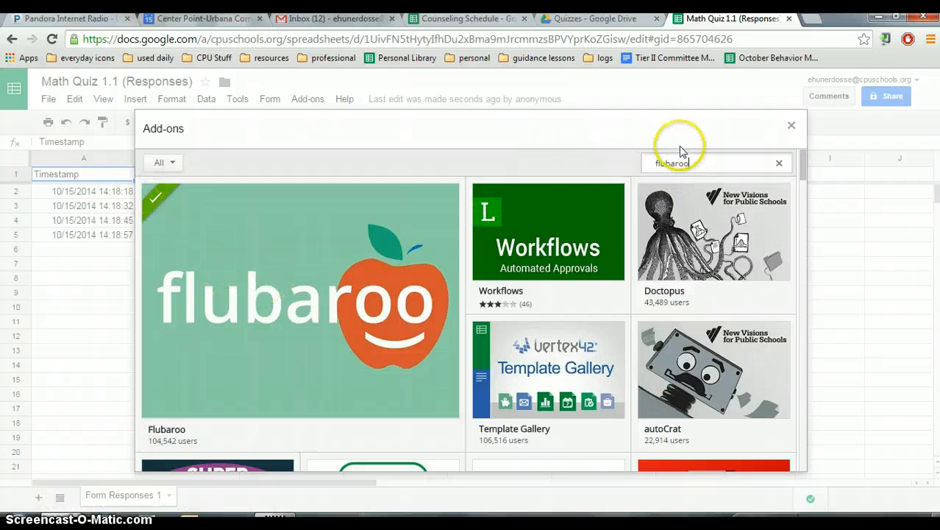
key("Return")
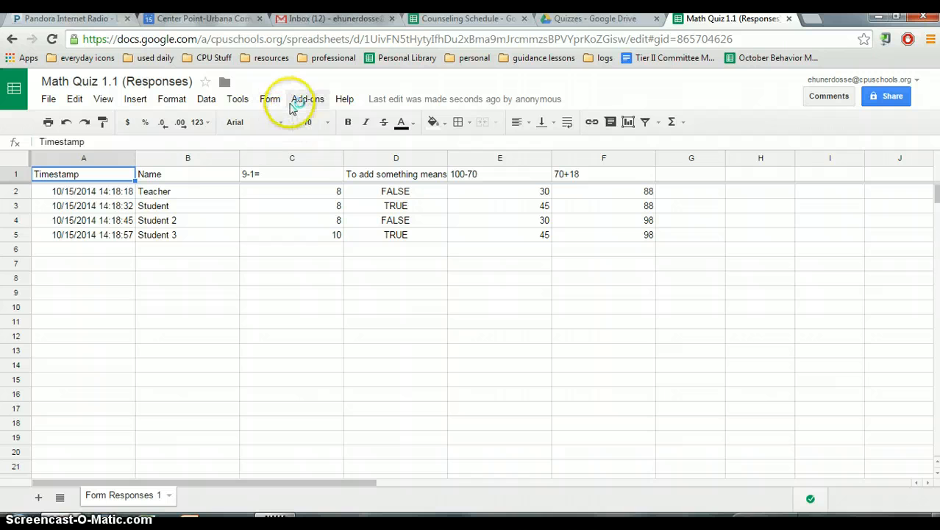
Start grading the quiz assignment with the Flubaroo add-on.
left_click(295, 103)
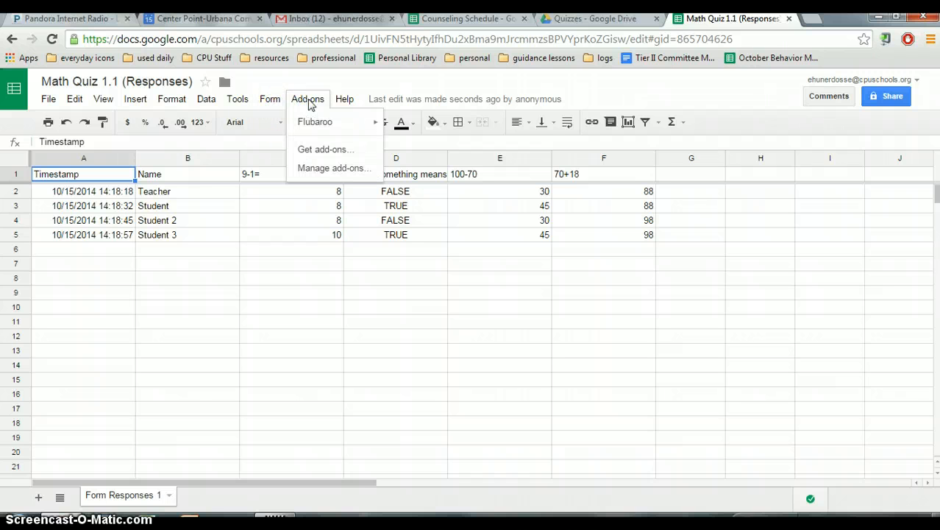
left_click(313, 107)
mouse_move(315, 122)
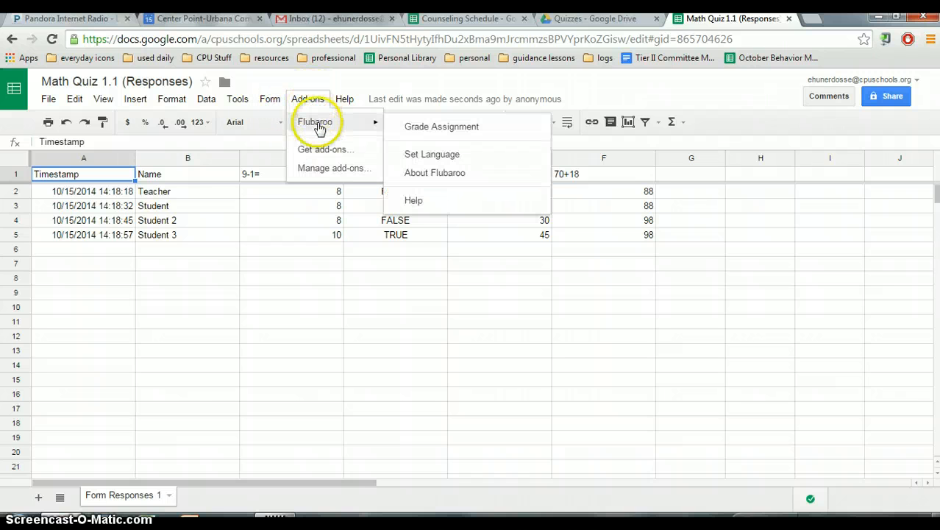
left_click(418, 135)
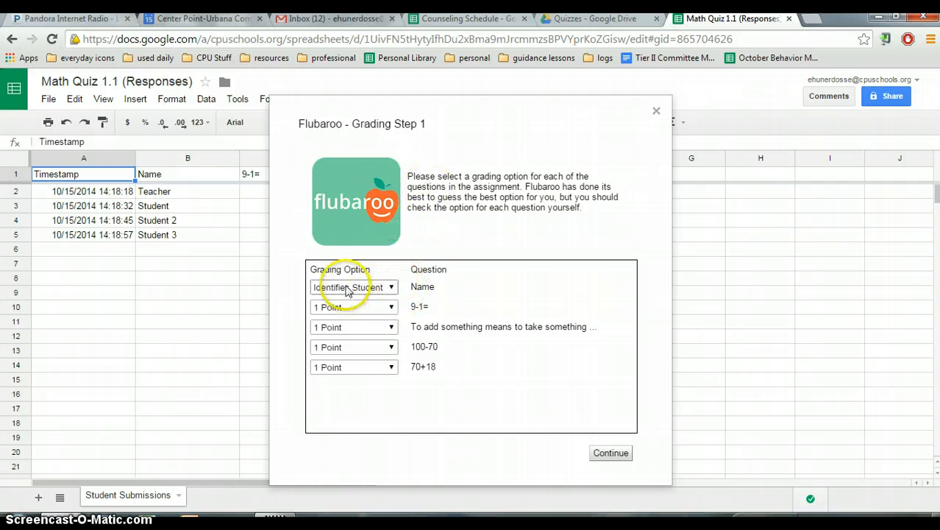
Accept Identifies Student as the grading option for Name and 1 Point for each of the four quiz questions.
left_click(391, 287)
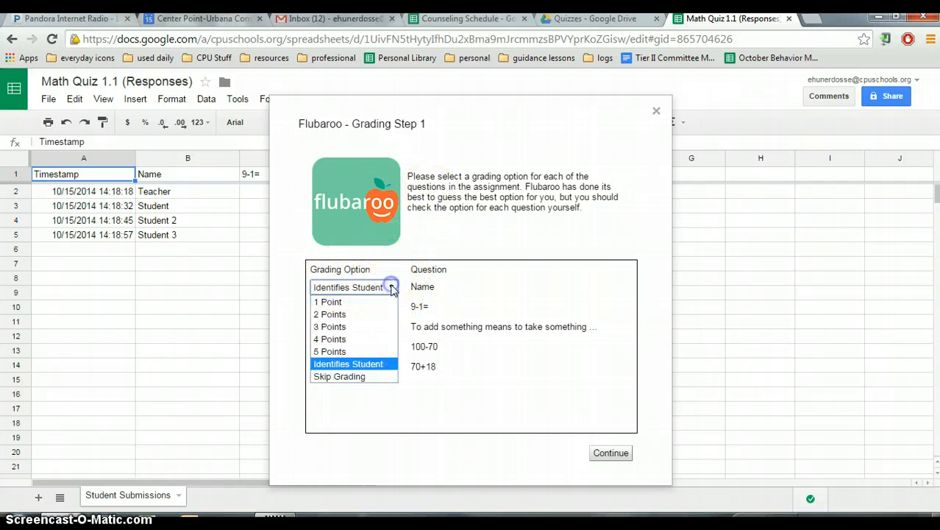
left_click(391, 289)
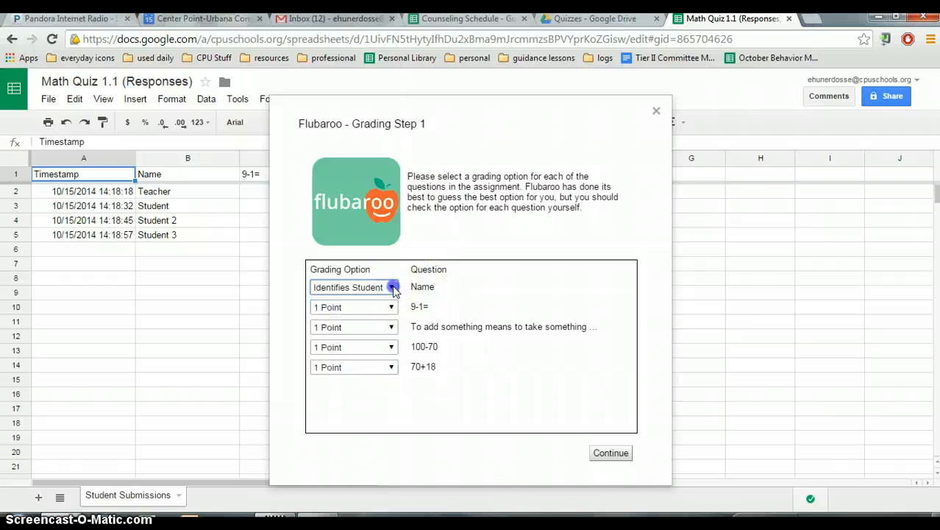
left_click(392, 288)
left_click(391, 288)
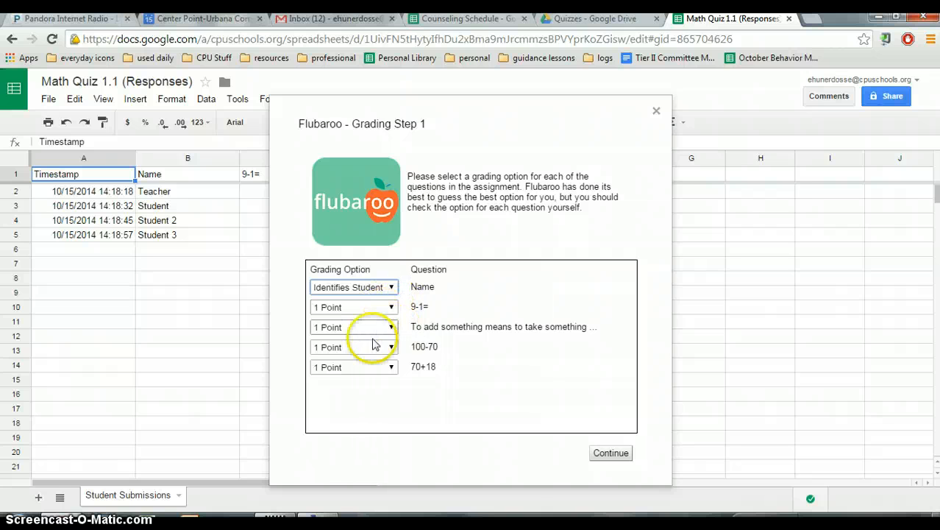
left_click(615, 454)
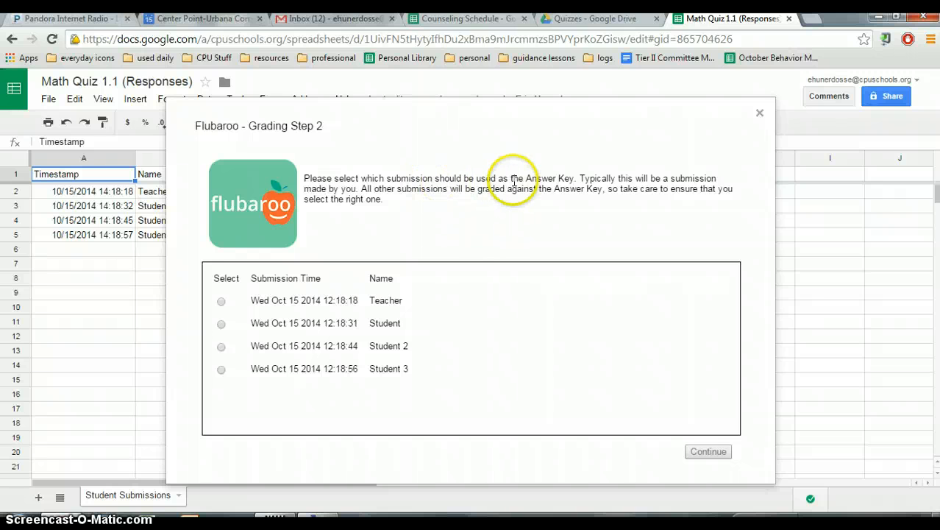
Use the Teacher submission as the answer key, grade the other submissions against it and dismiss the completion dialog.
double_click(382, 298)
left_click_drag(245, 300, 248, 300)
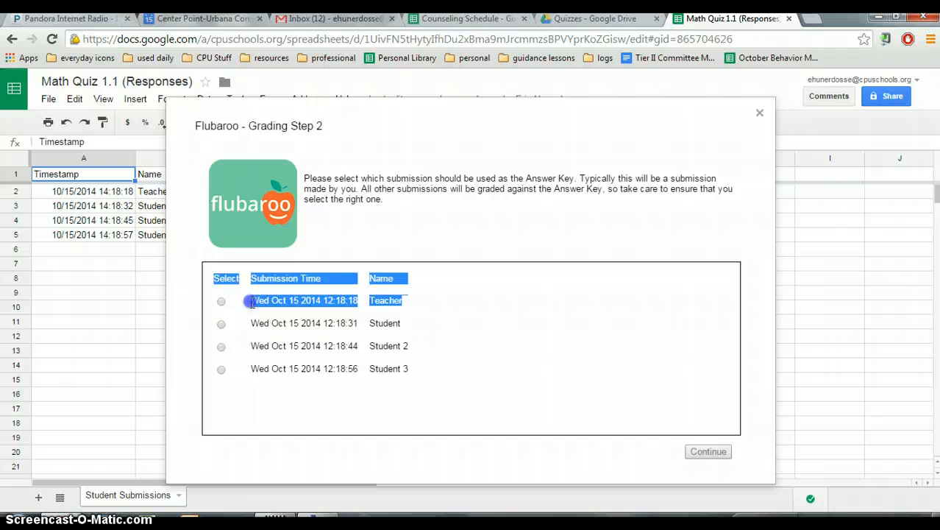
left_click(251, 301)
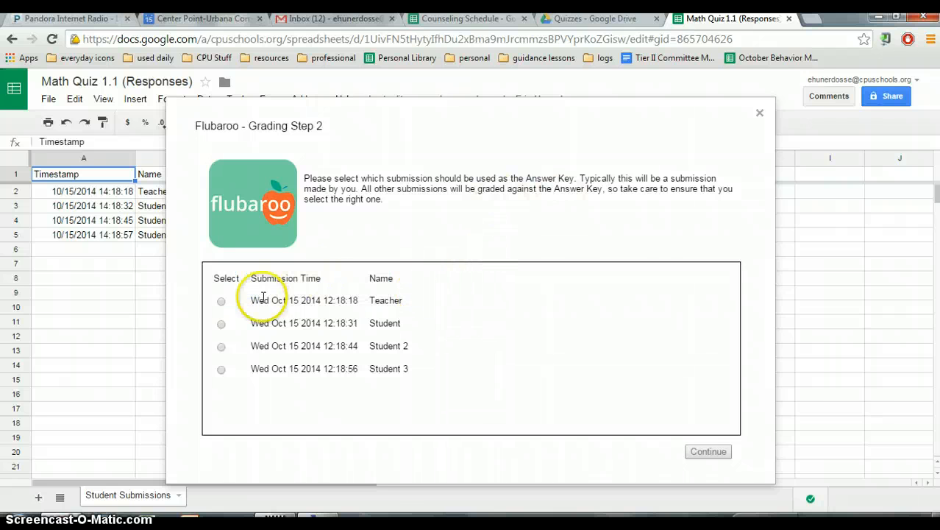
left_click(221, 302)
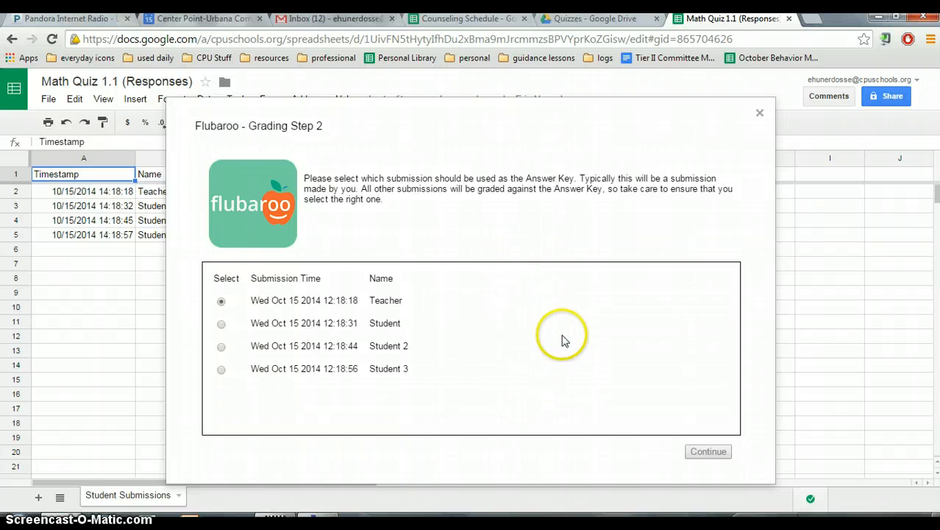
left_click(715, 453)
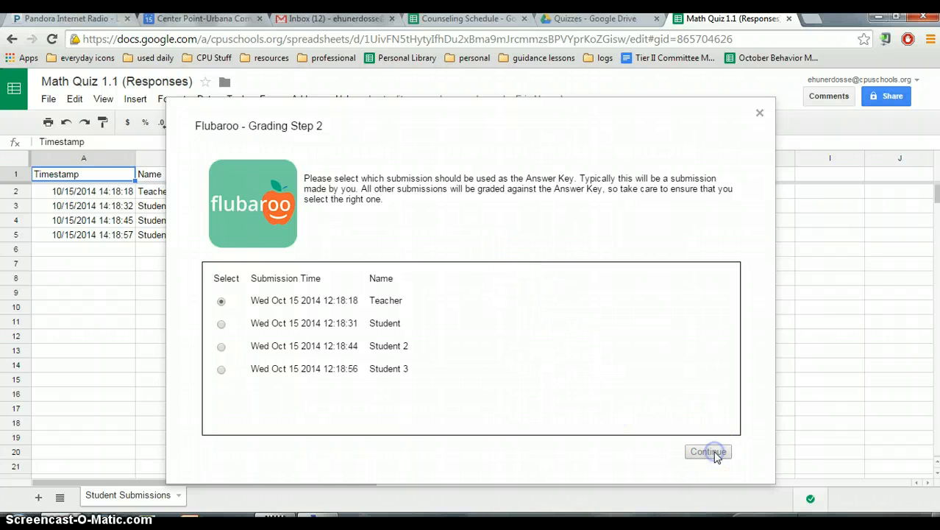
left_click(707, 453)
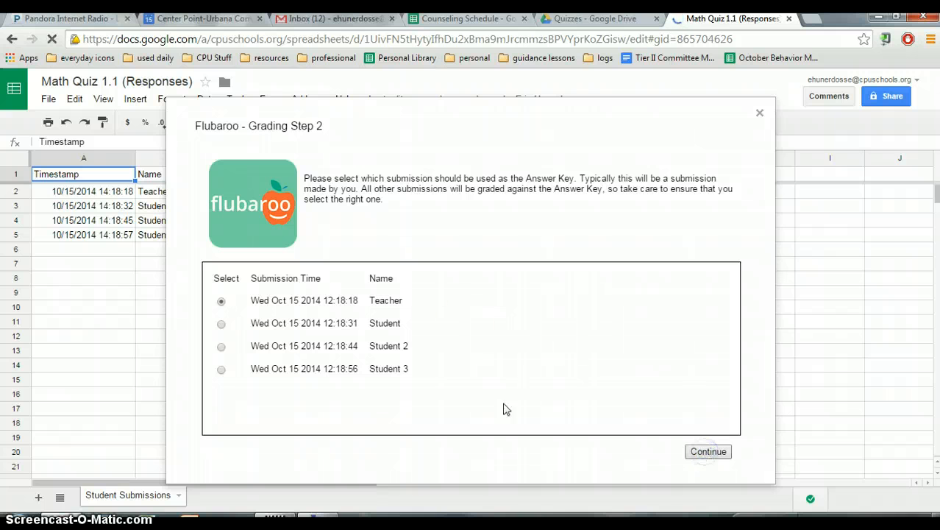
left_click(426, 240)
left_click(718, 453)
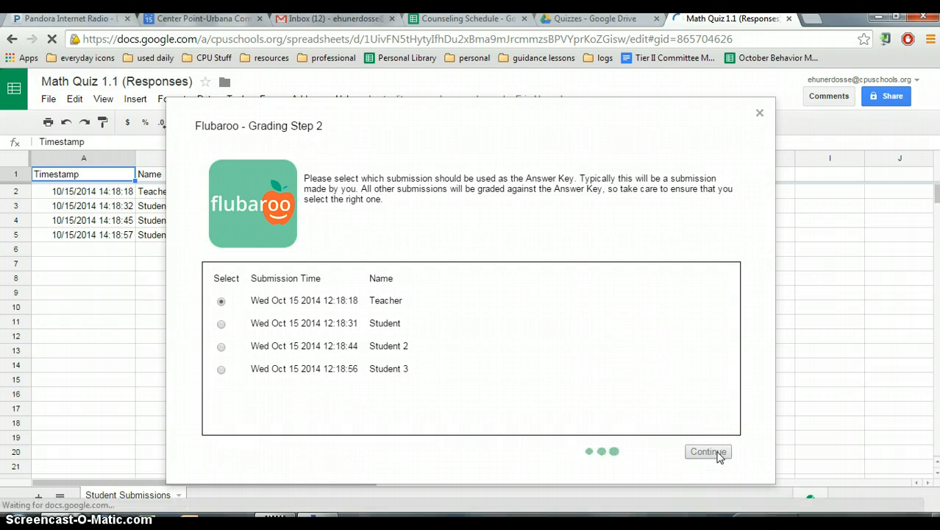
left_click(522, 444)
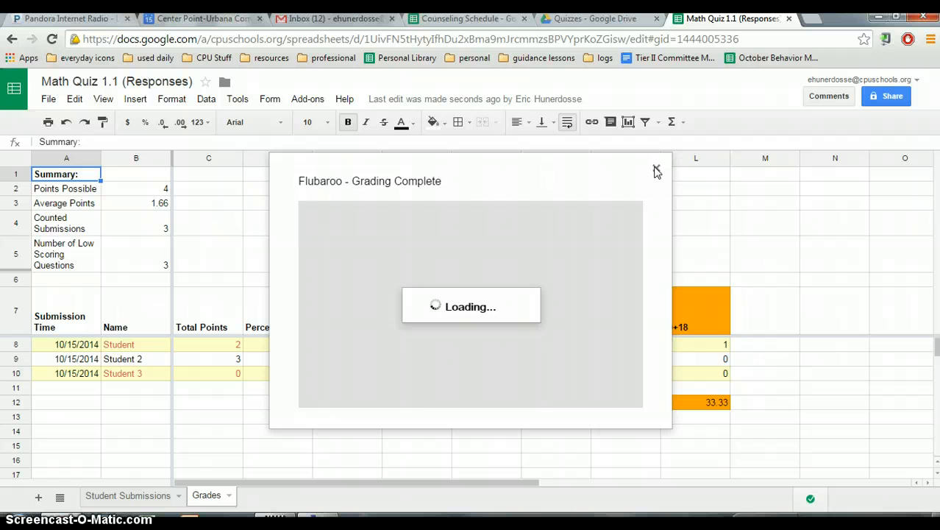
left_click(603, 369)
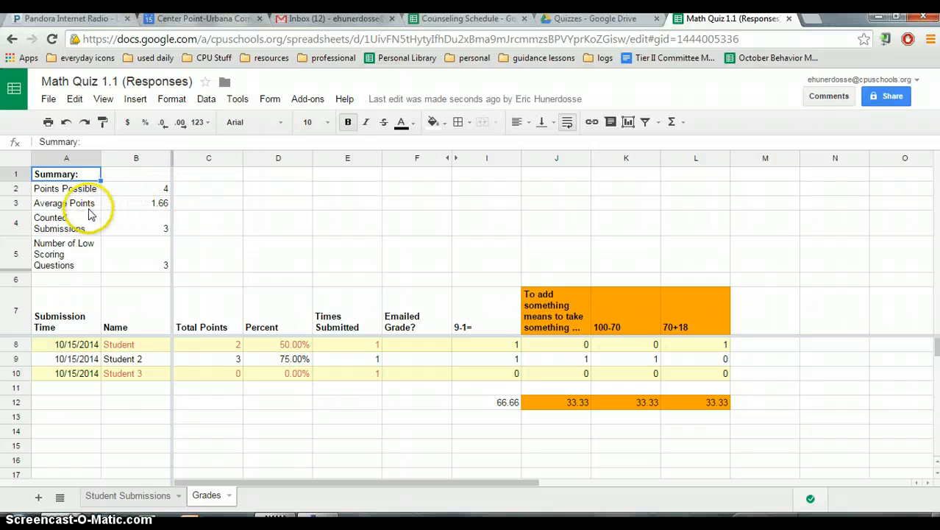
Review the summary's average points, counted submissions and low scoring questions, and each student's total points and percent in the Grades sheet.
left_click(163, 210)
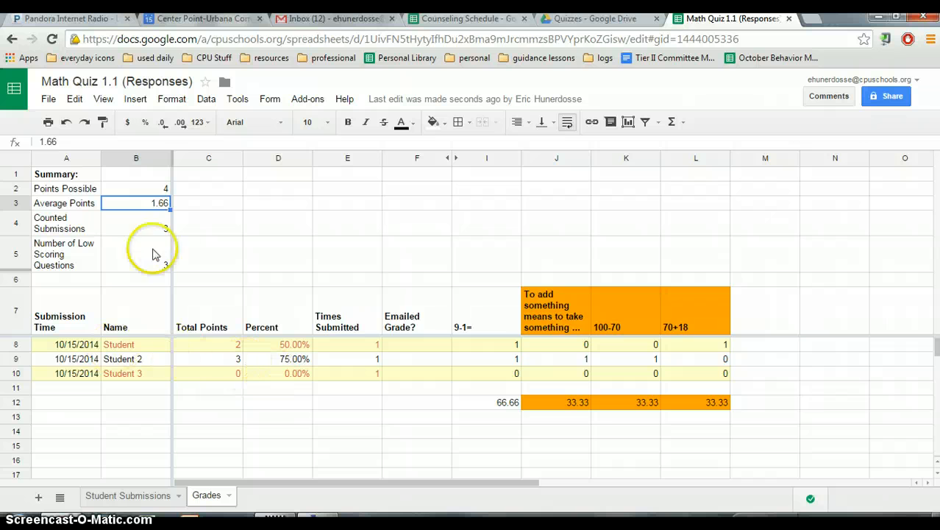
left_click(143, 228)
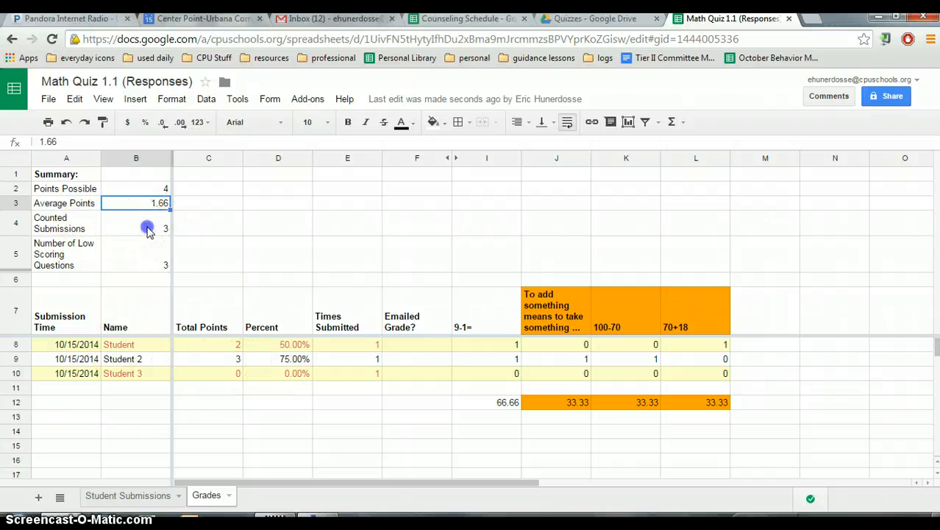
left_click(151, 266)
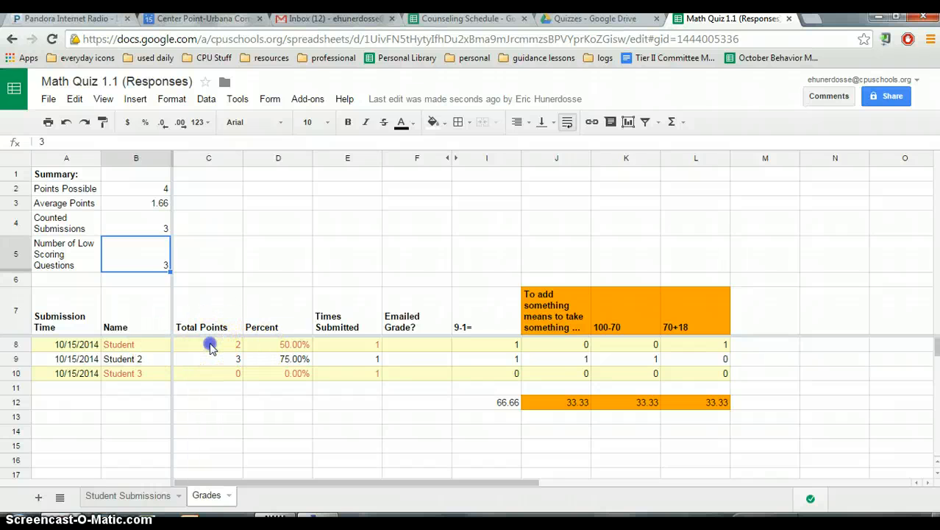
left_click_drag(211, 347, 209, 372)
left_click_drag(298, 344, 306, 375)
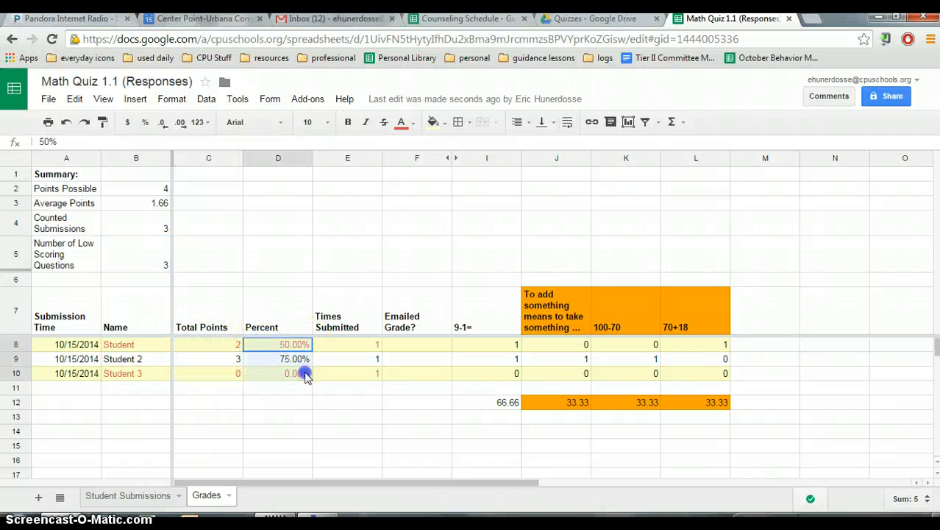